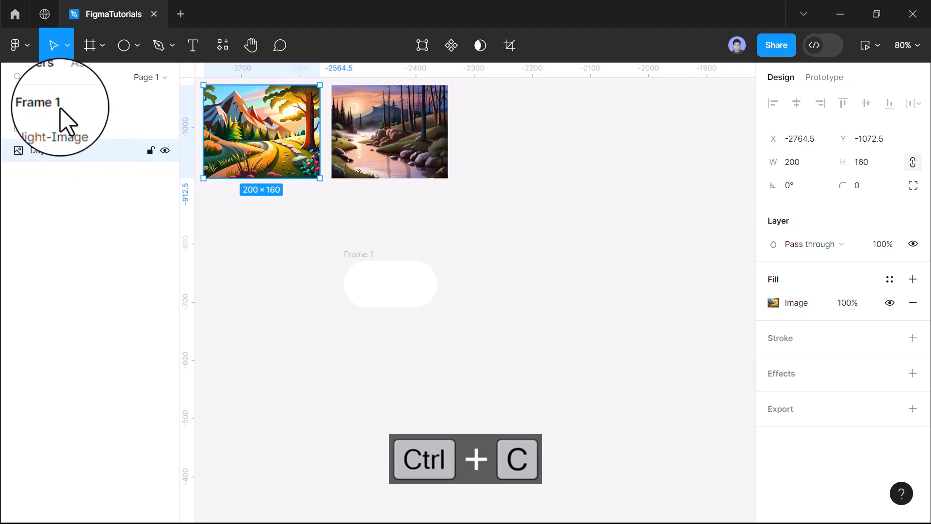
Nest the Day-Image layer inside Frame 1 and center it horizontally and vertically in the frame.
left_click(60, 107)
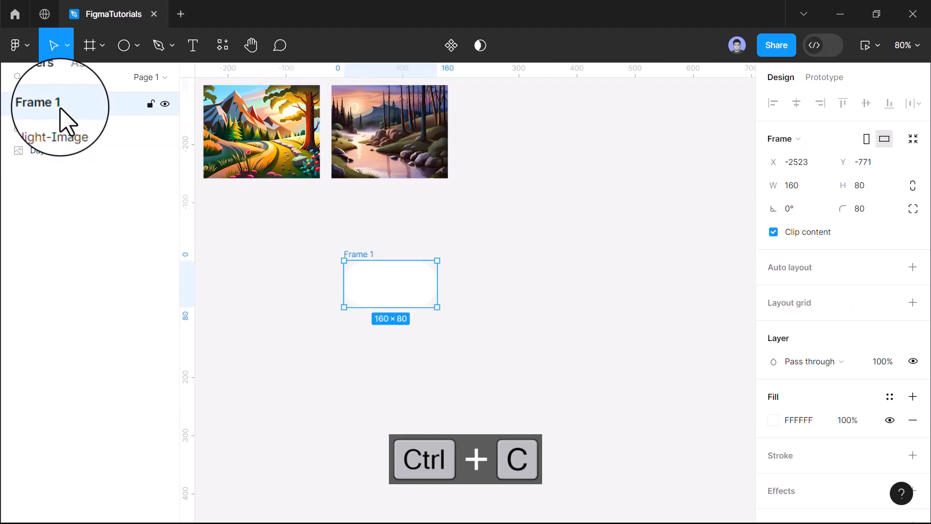
left_click_drag(60, 148, 87, 115)
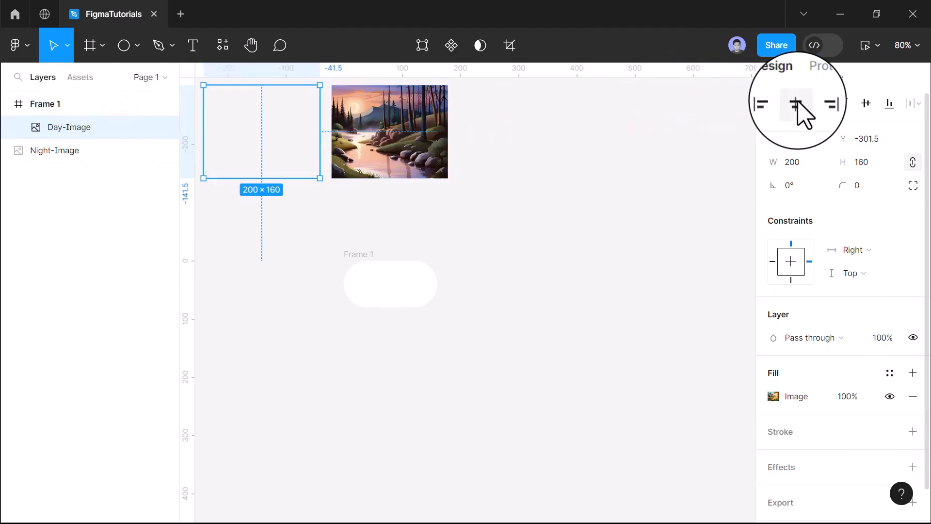
left_click(868, 104)
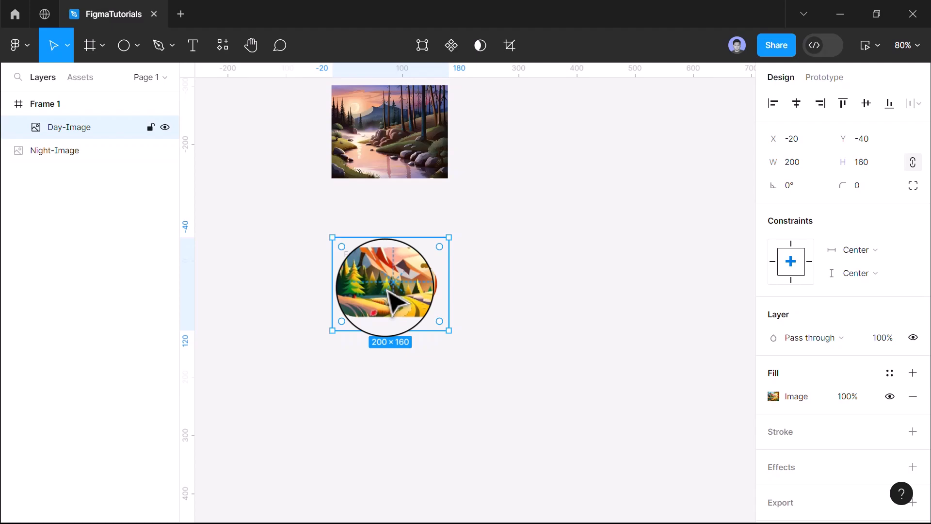
Reposition Day-Image within Frame 1 to Y -2 so the mountains and sun fill the pill shape.
mouse_move(390, 300)
left_mouse_down()
mouse_move(395, 320)
mouse_move(388, 307)
left_mouse_up()
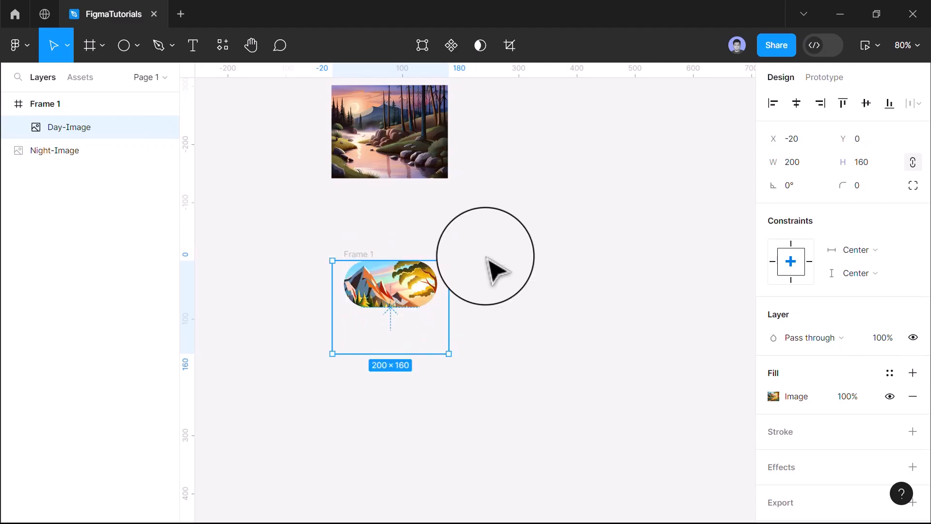
key("Up")
key("Up")
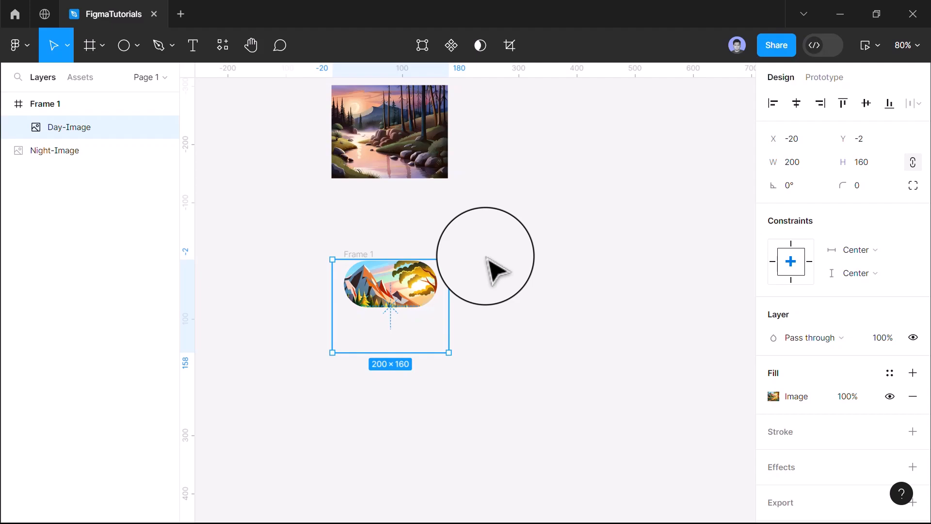
left_click(469, 231)
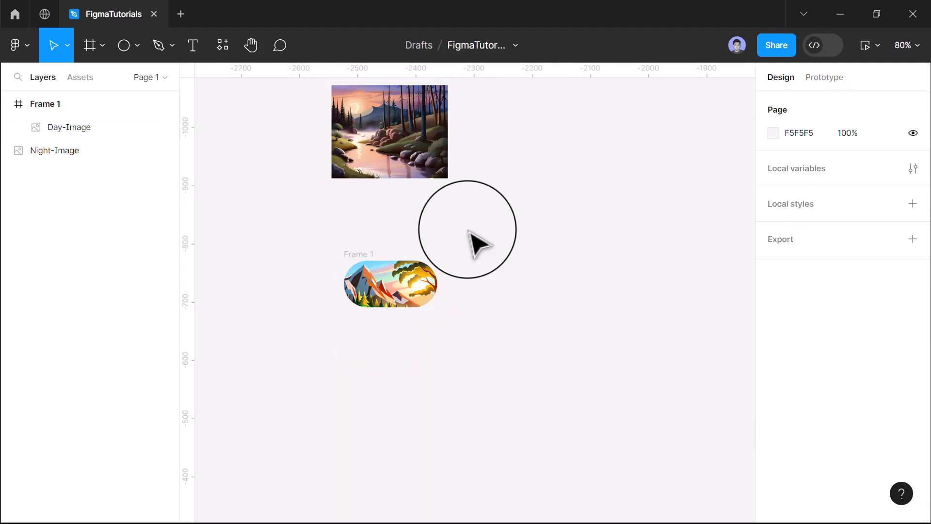
Add a 65 × 65 circle over the image in Frame 1 and fill it with white (FFFFFF).
left_click(124, 45)
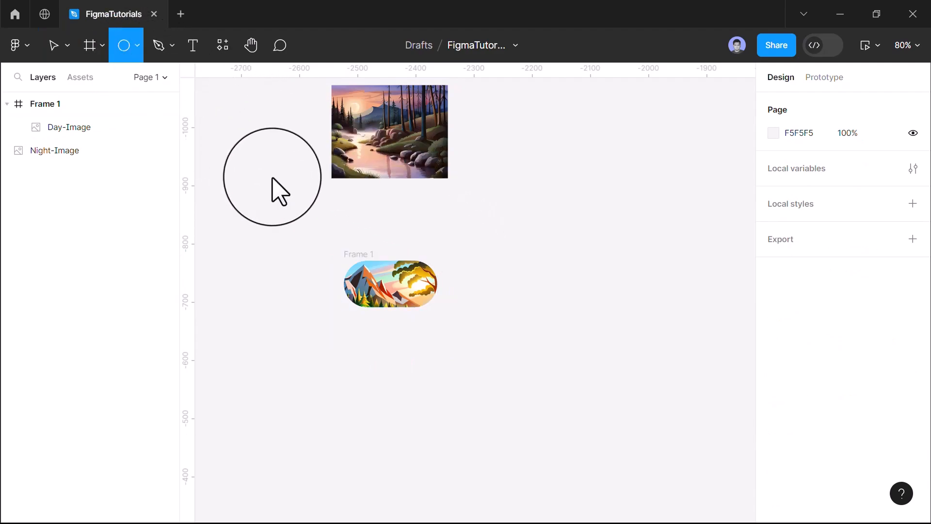
left_click(389, 281)
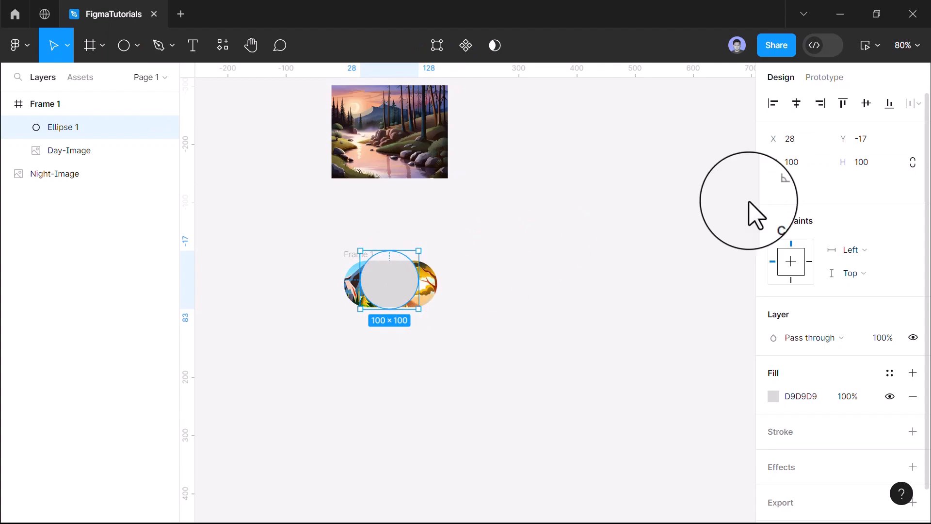
left_click(866, 163)
type("65")
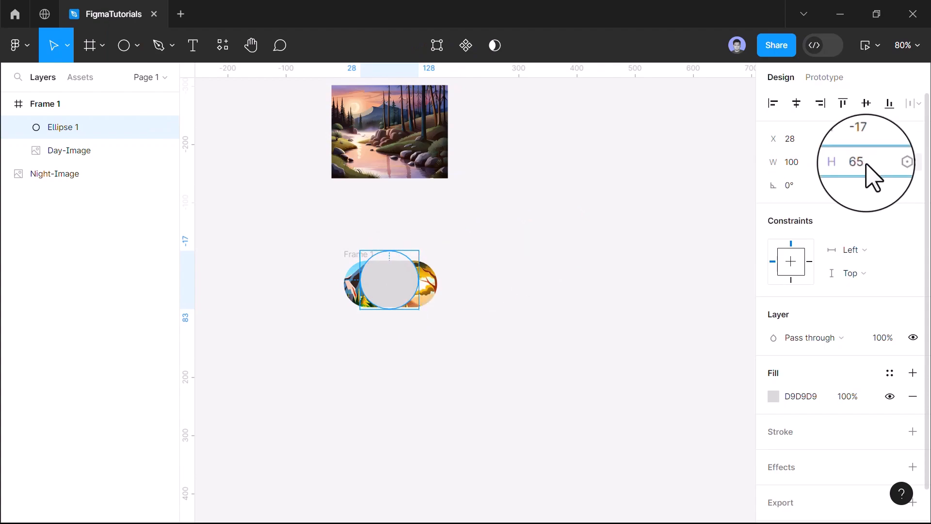
key("Return")
left_click(789, 396)
type("f")
Give the circle a drop shadow with X 2, Y 2, blur 2, spread 2 and 10% opacity.
scroll(786, 407, "down", 1)
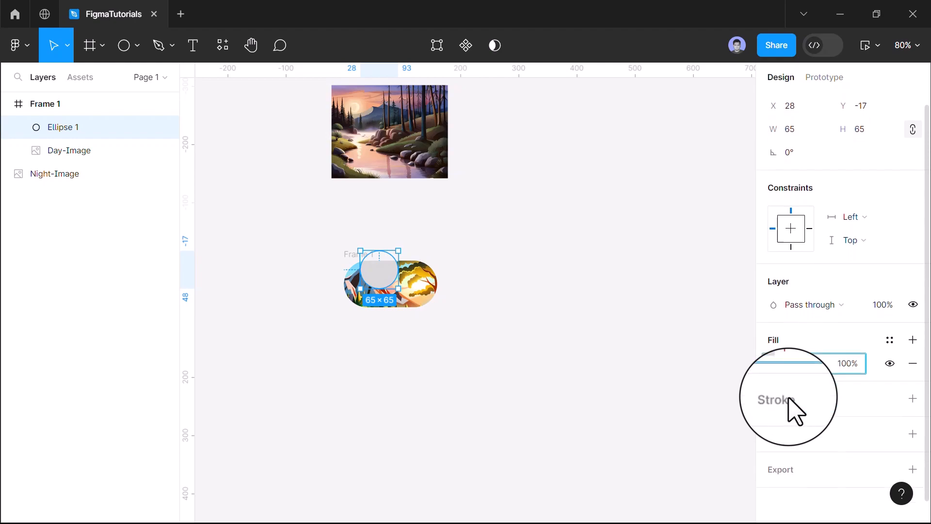
left_click(912, 433)
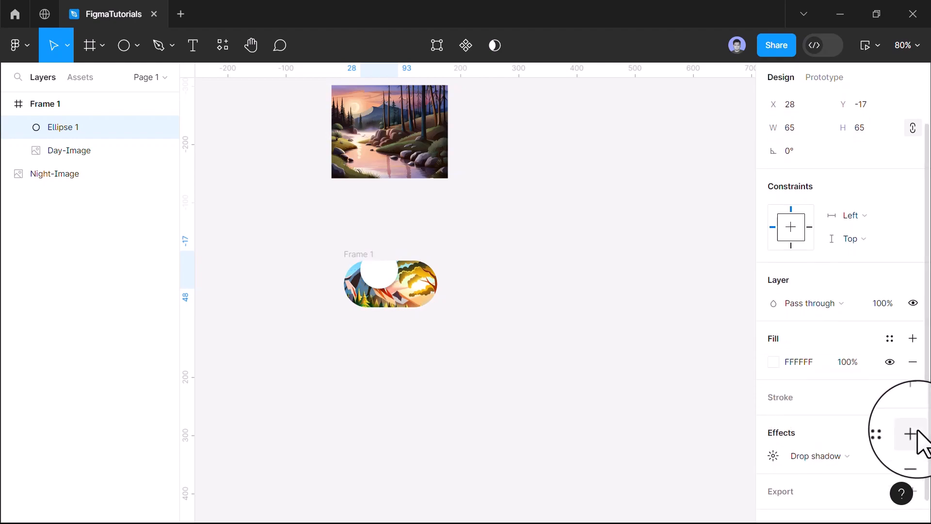
left_click(776, 458)
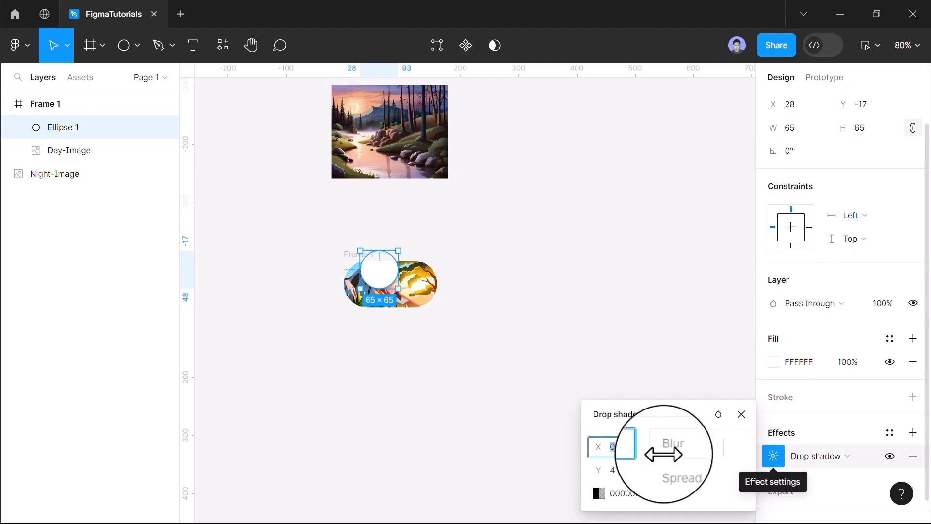
key("Tab")
type("2")
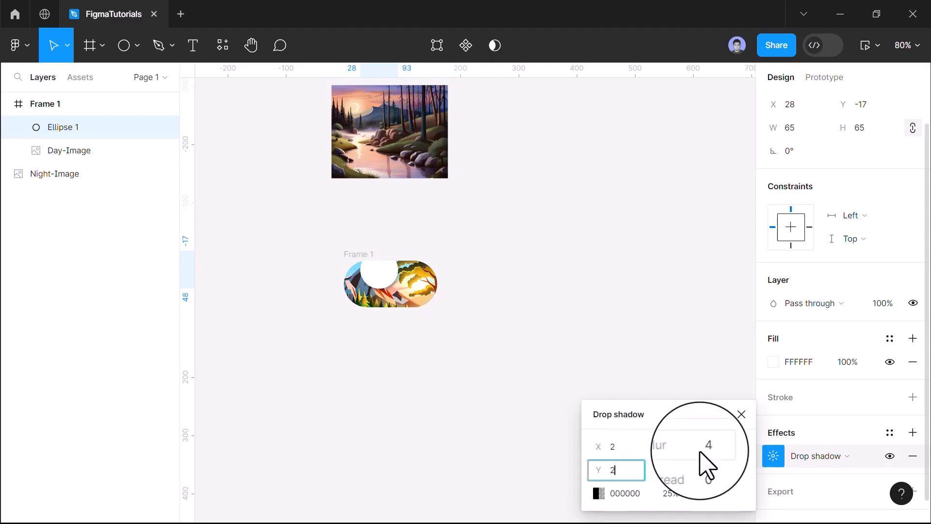
key("Tab")
type("2")
key("Tab")
type("2")
key("Tab")
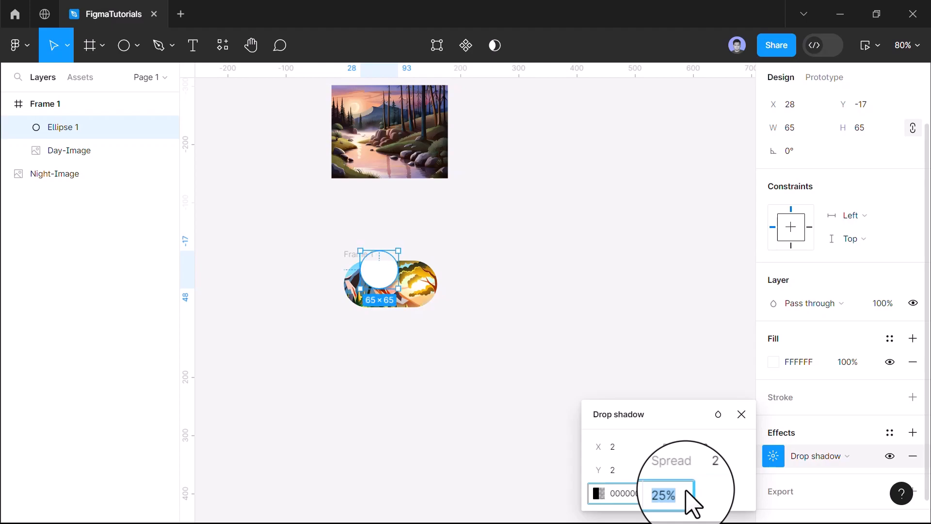
type("10")
key("Return")
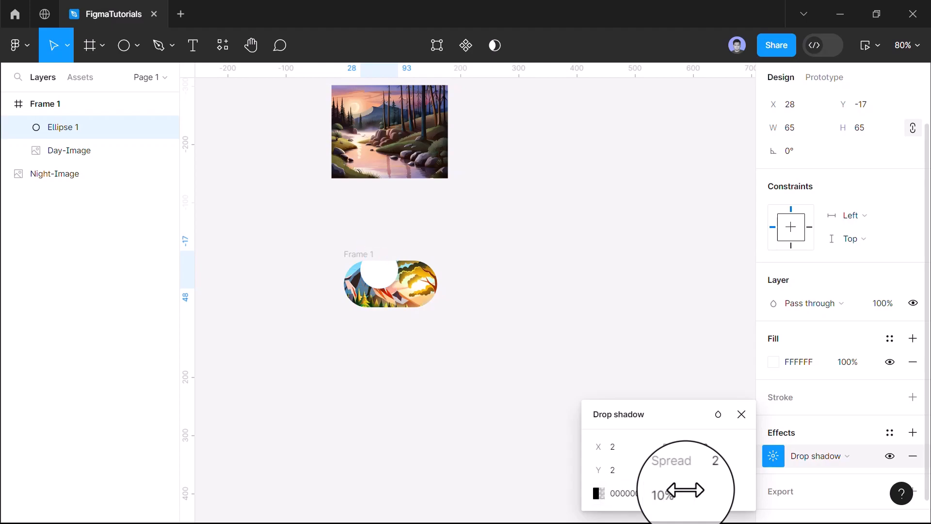
left_click(734, 425)
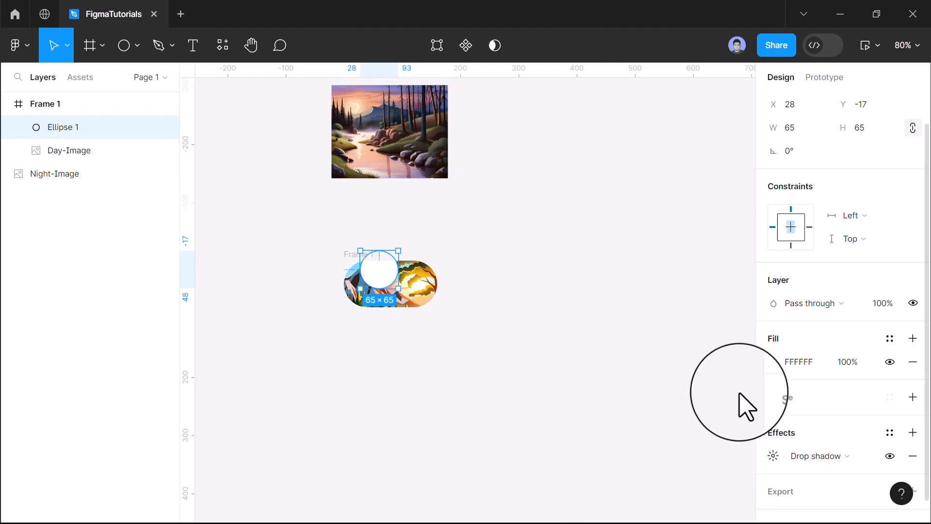
Align the circle to the frame's horizontal and vertical centers, and set its X position to 10.
scroll(781, 170, "up", 1)
left_click(798, 103)
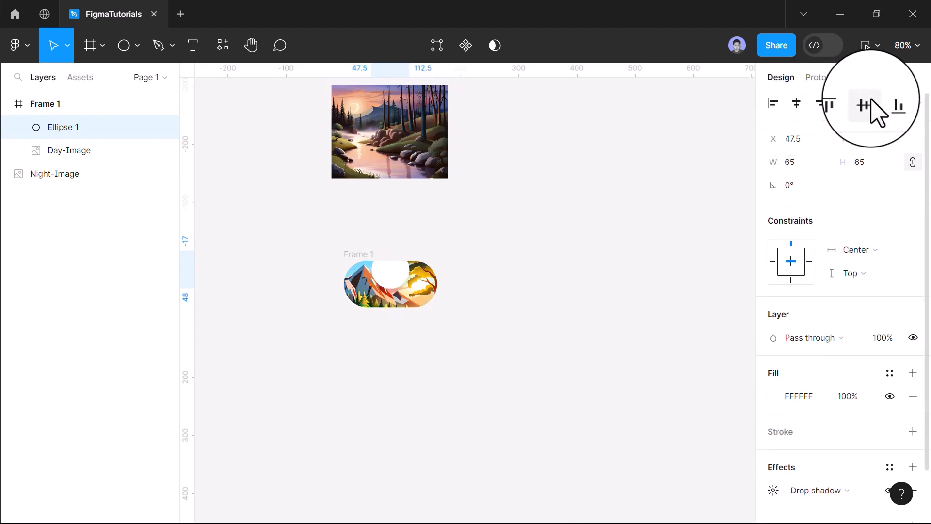
left_click(866, 104)
left_click(810, 142)
type("10")
key("Return")
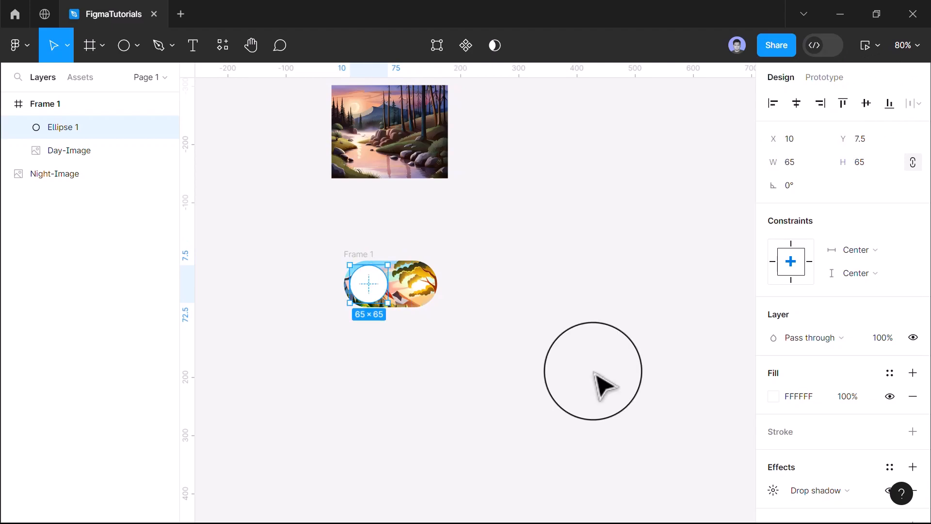
left_click(593, 373)
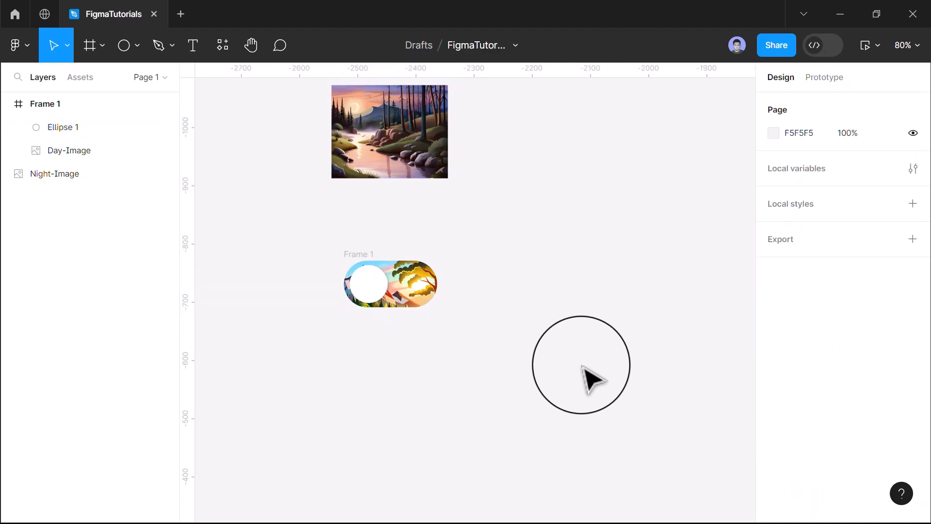
Rename Frame 1 as Switch/Day.
left_click(368, 255)
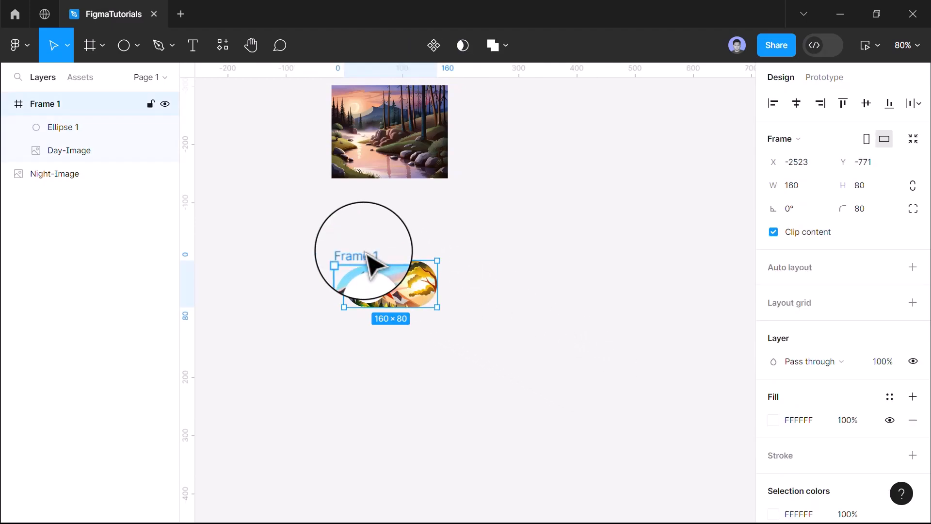
double_click(366, 255)
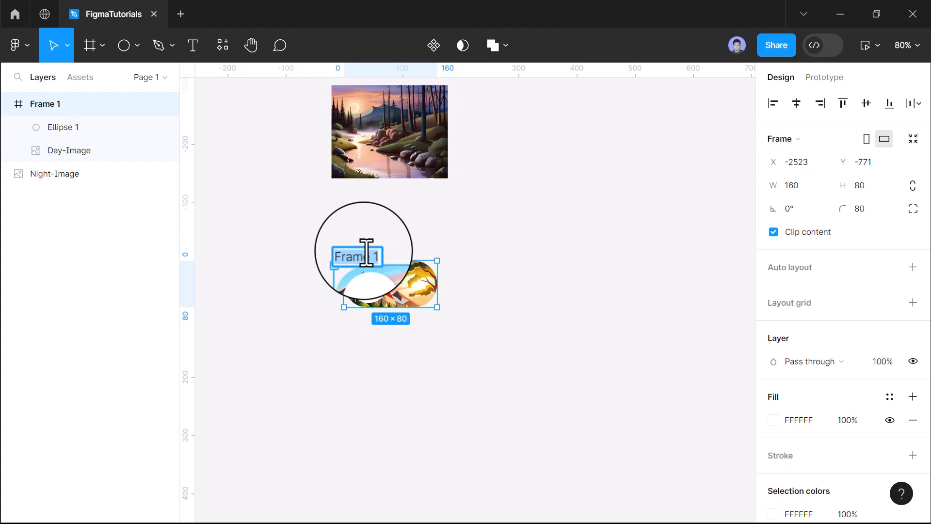
type("Switch/DAY")
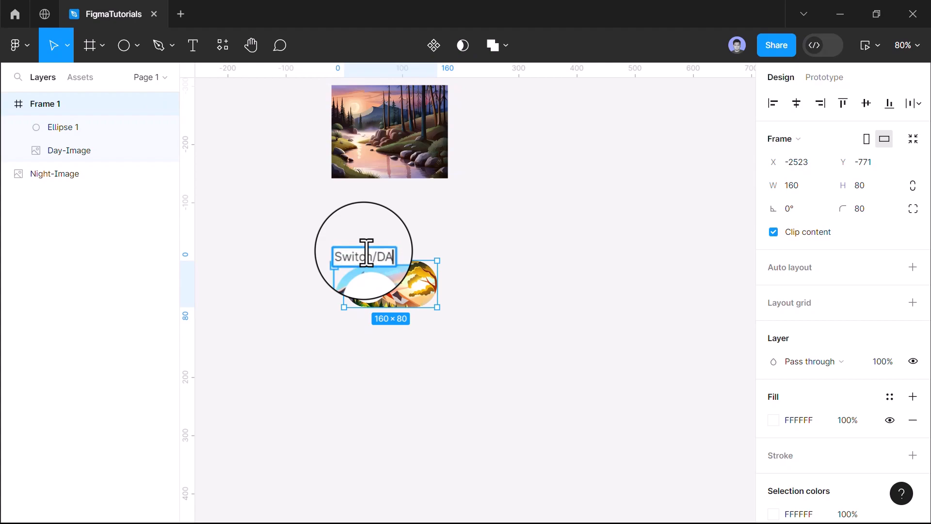
key("BackSpace")
key("BackSpace")
type("ay")
key("Return")
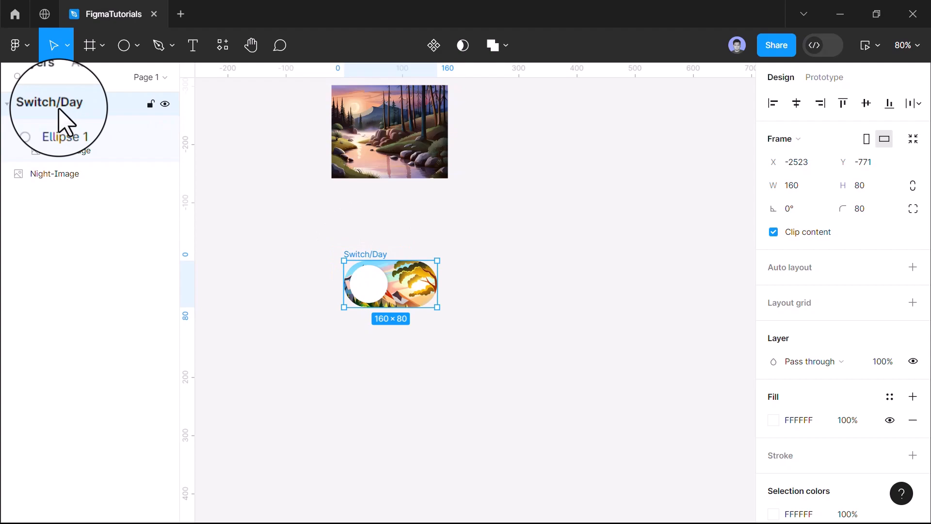
Duplicate the Switch/Day frame beside the original and rename the copy as Switch/Night.
key("ctrl+c")
key("ctrl+v")
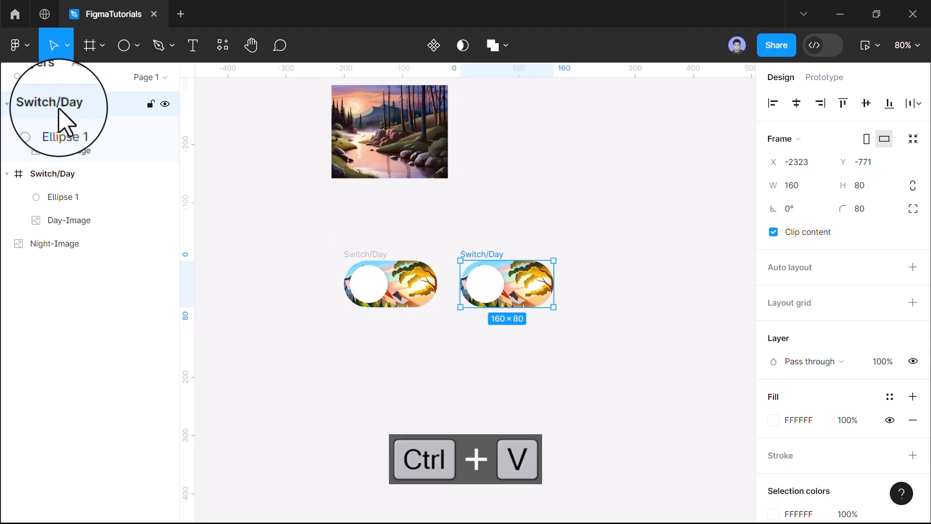
double_click(500, 255)
key("Right")
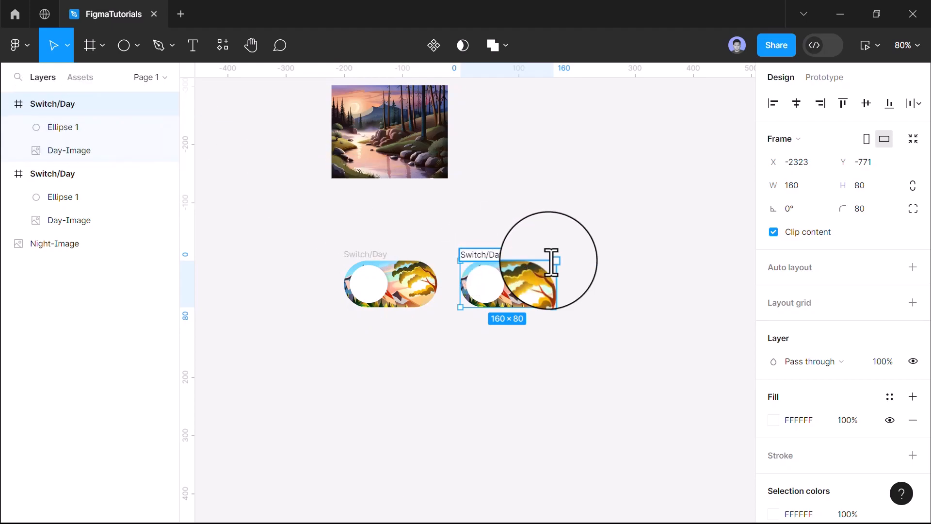
key("BackSpace")
type("Night")
key("Return")
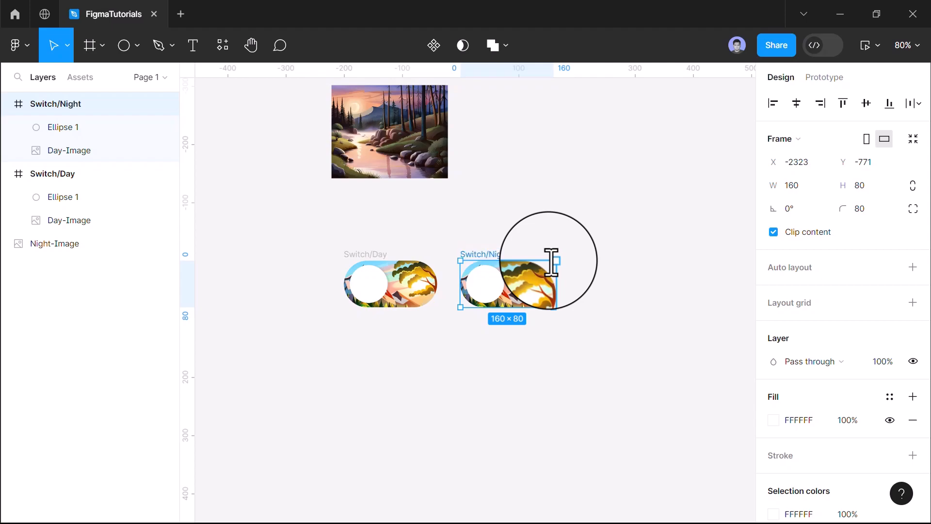
Set the X position of the circle in the Switch/Night frame to 85.
left_click(73, 127)
left_click(814, 144)
type("85")
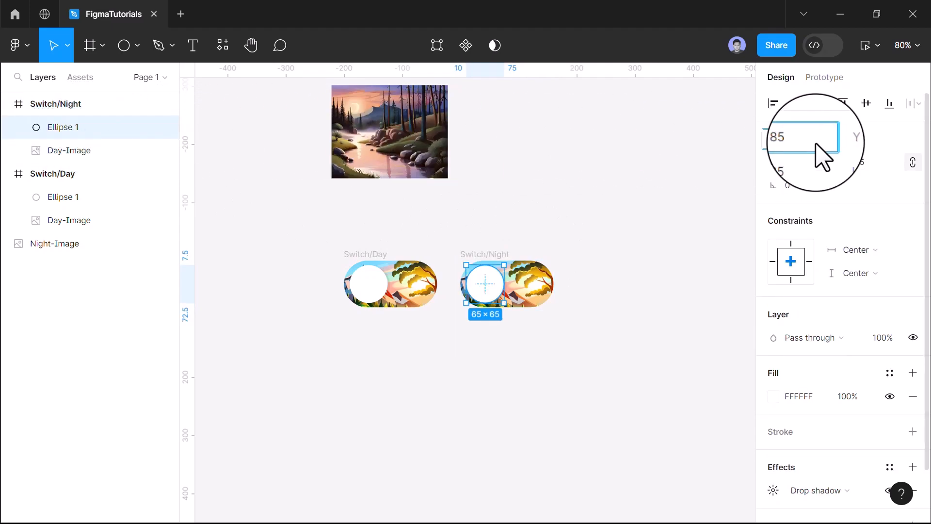
key("Return")
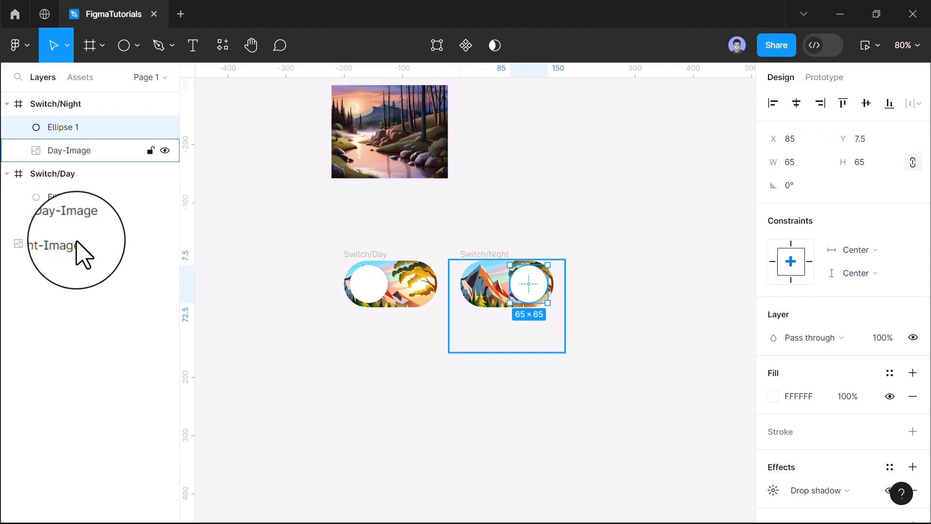
Paste a copy of the Night-Image layer into the Switch/Night frame.
left_click(62, 244)
key("ctrl+c")
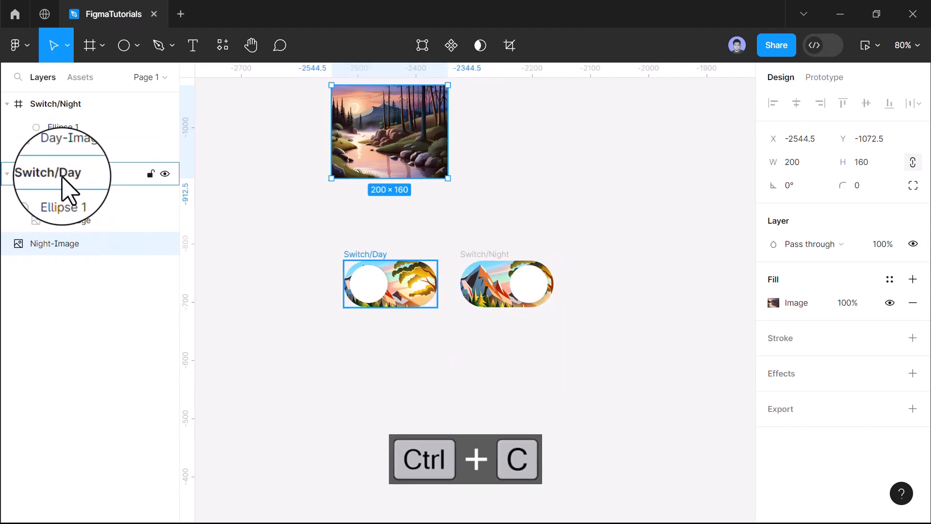
left_click(62, 104)
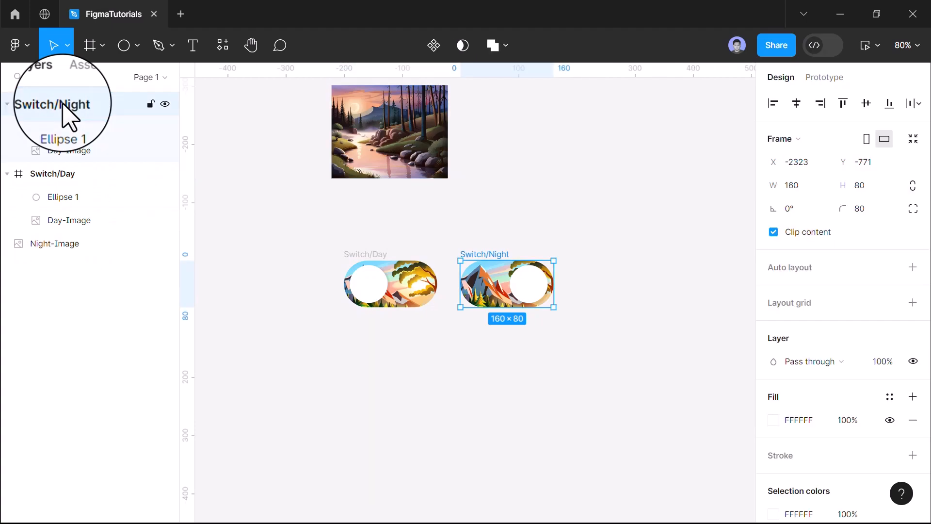
key("ctrl+v")
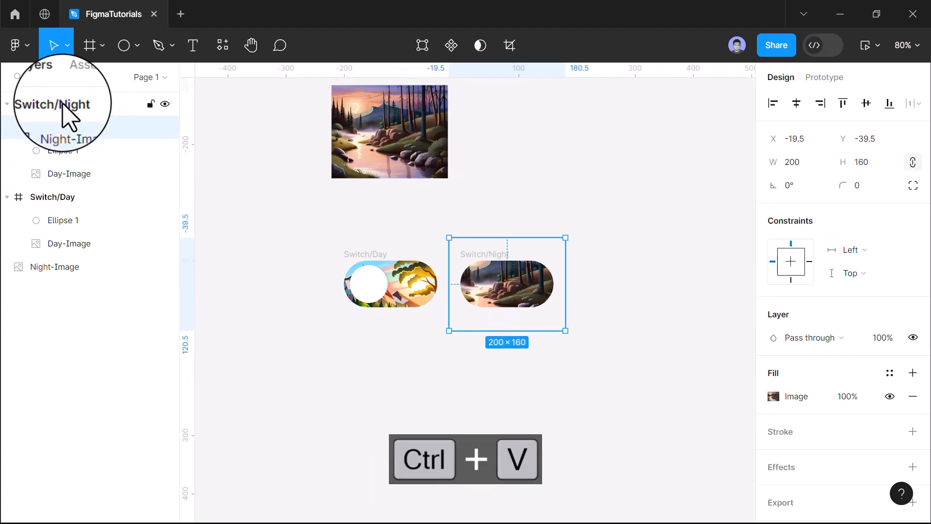
Align the bottoms of Night-Image and Day-Image in Switch/Night, and move Ellipse 1 above Night-Image in the layer order.
left_click(64, 174, "shift")
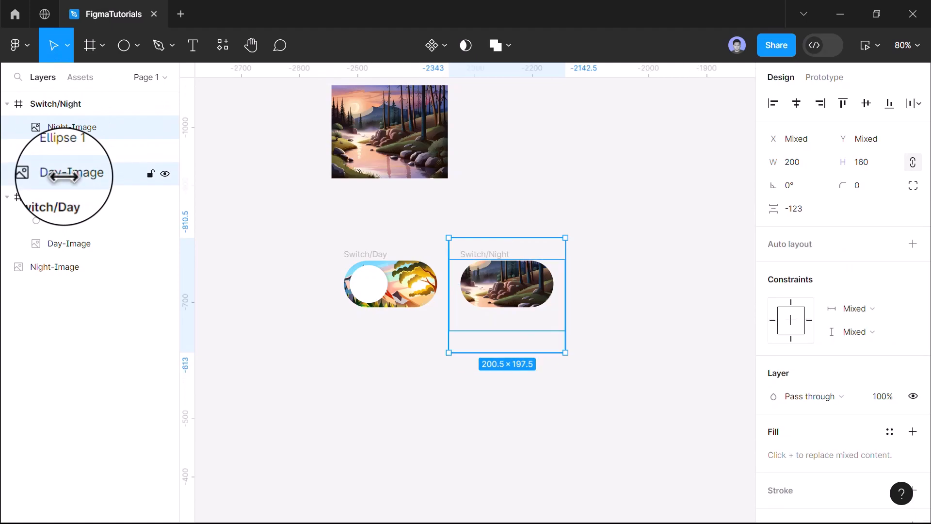
left_click(889, 102)
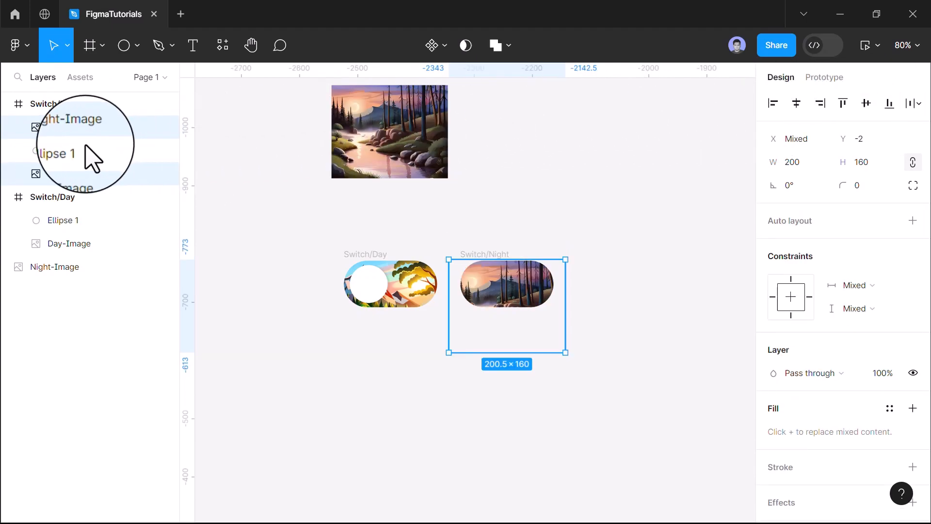
left_click_drag(92, 156, 95, 121)
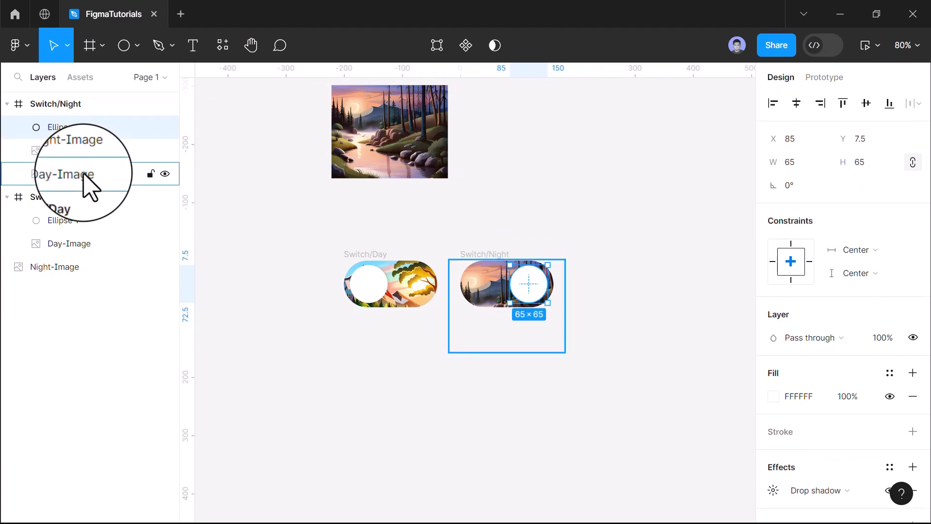
Delete the Day-Image layer from the Switch/Night frame and collapse both switch frames in the layer list.
left_click(88, 186)
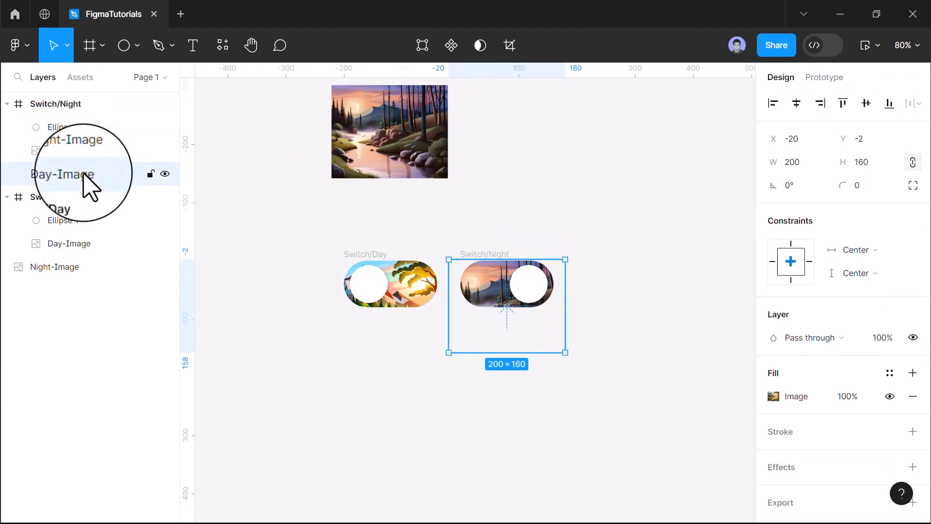
key("Delete")
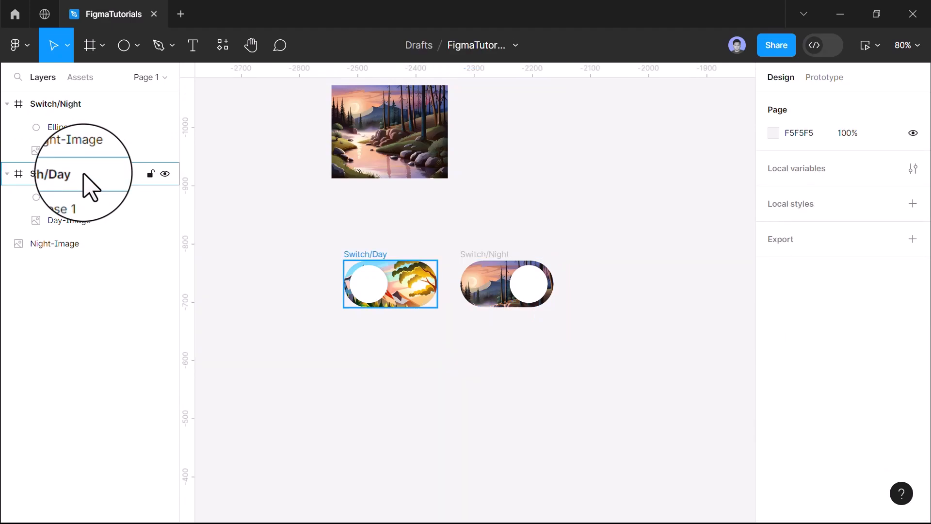
left_click(6, 105)
left_click(6, 127)
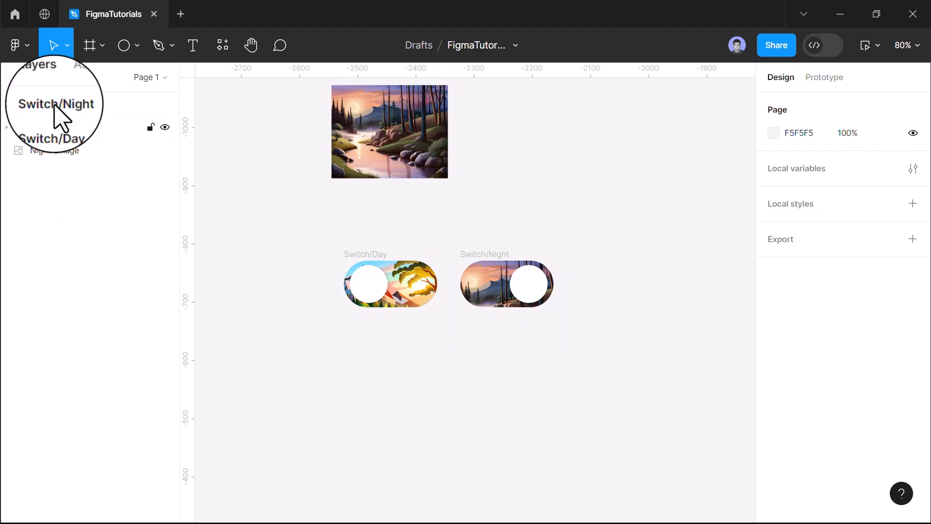
Combine the Switch/Day and Switch/Night frames into a component set.
left_click(55, 127)
left_click(124, 104, "shift")
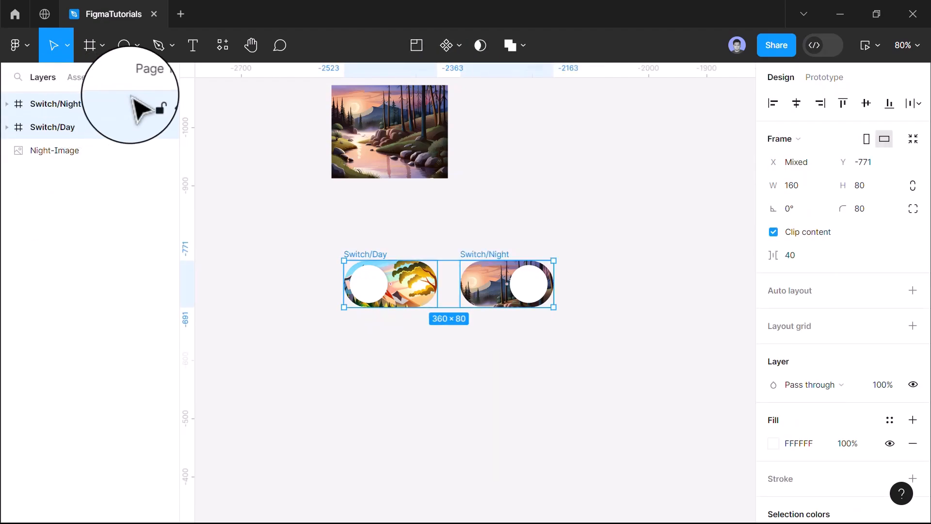
left_click(451, 46)
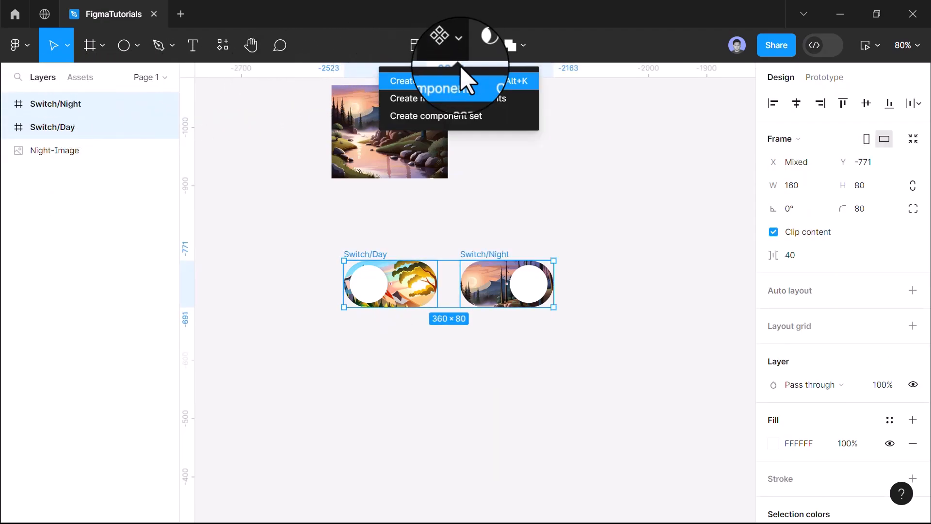
left_click(465, 119)
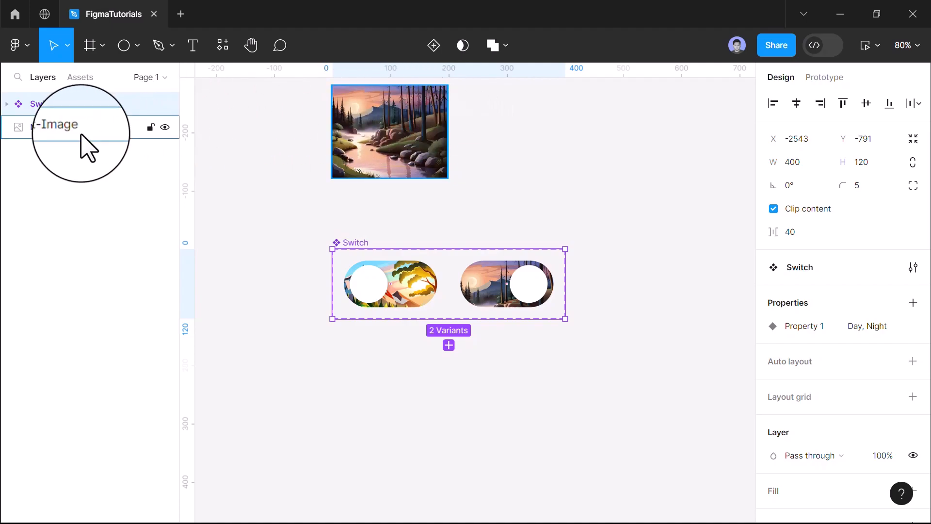
Delete the standalone Night-Image layer that lies outside the Switch component set.
left_click(89, 148)
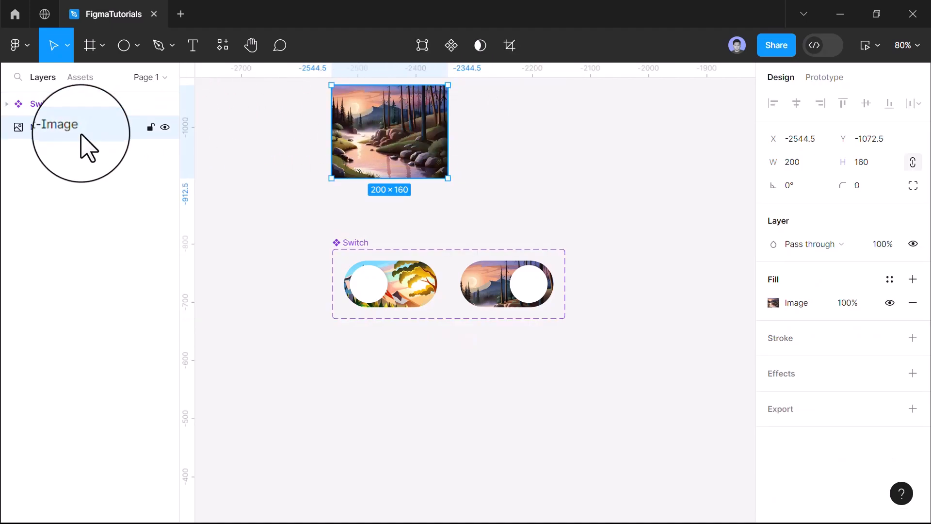
key("Delete")
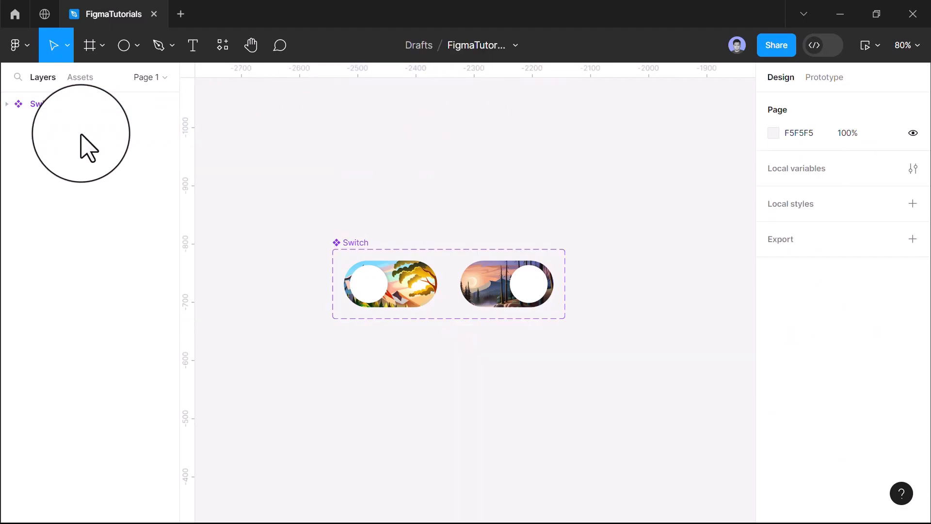
Add an on-click prototype interaction to the Day variant that changes Property 1 to Night.
left_click(7, 102)
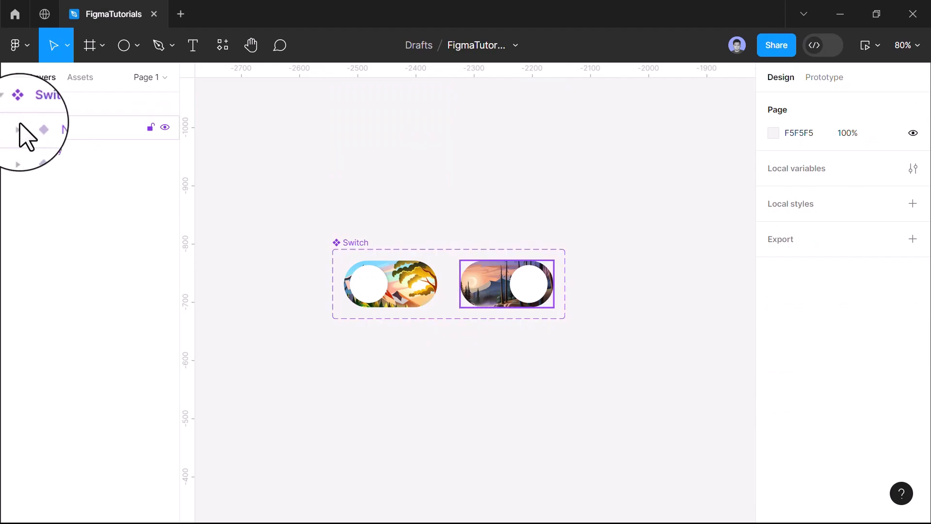
left_click(43, 145)
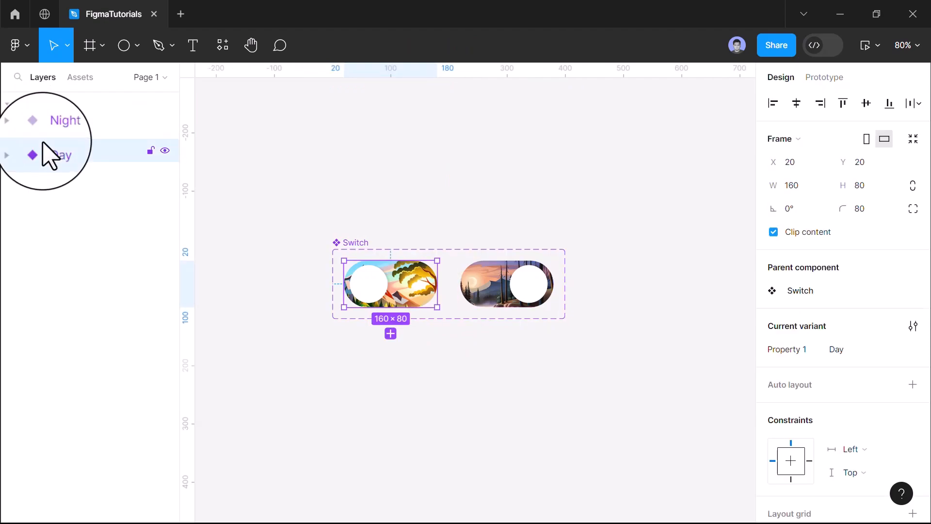
left_click(818, 81)
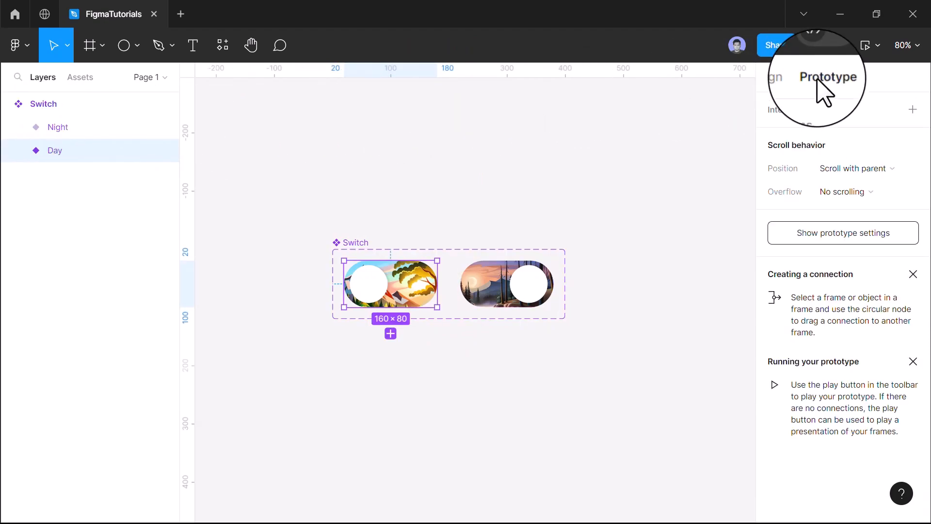
left_click(913, 109)
left_click(620, 160)
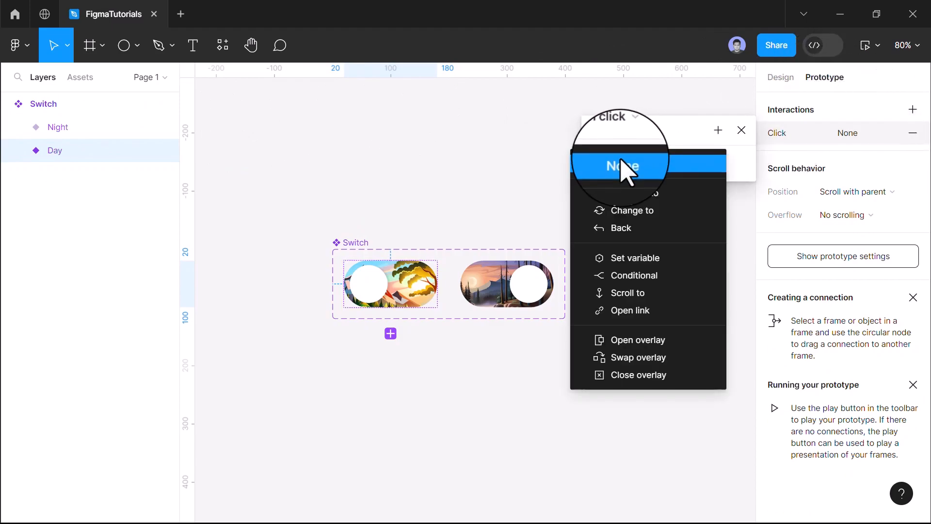
left_click(623, 211)
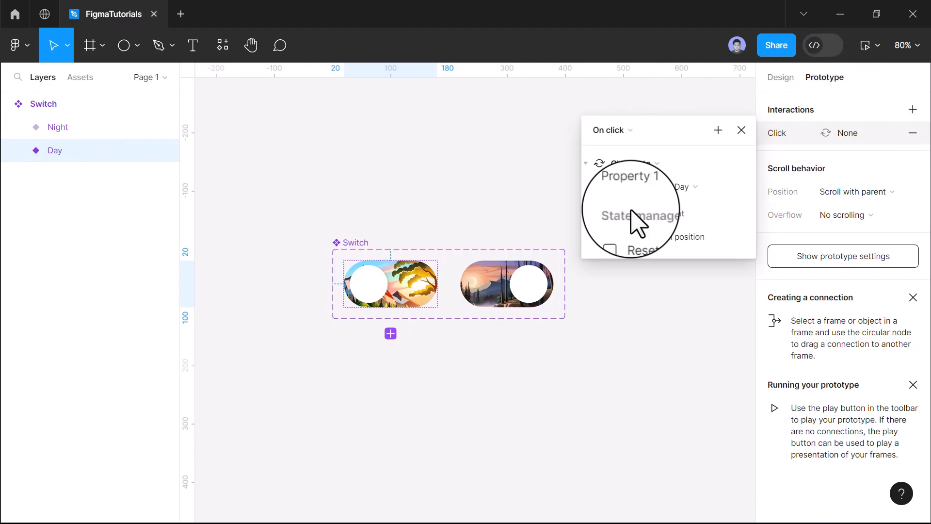
left_click(691, 187)
left_click(697, 204)
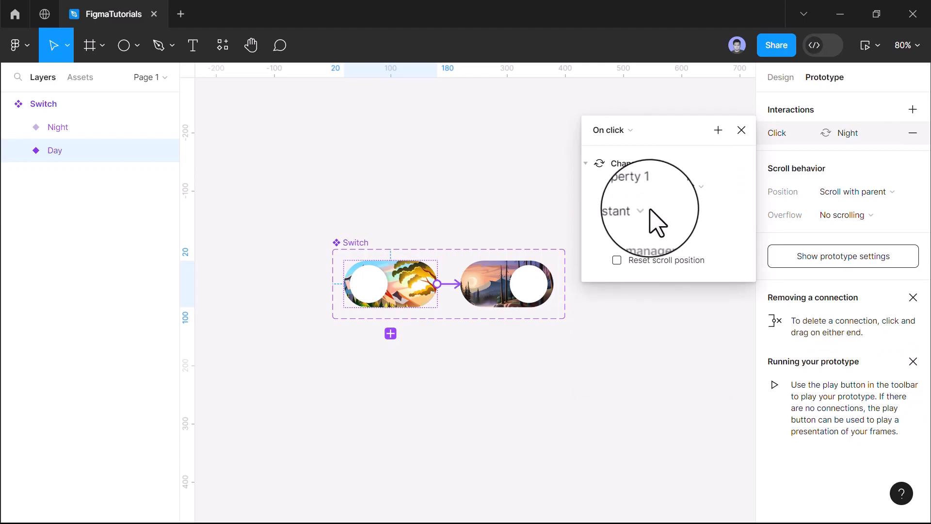
Set the Day variant's transition to Smart animate with Ease in and out back over 1000 ms.
left_click(630, 211)
left_click(665, 250)
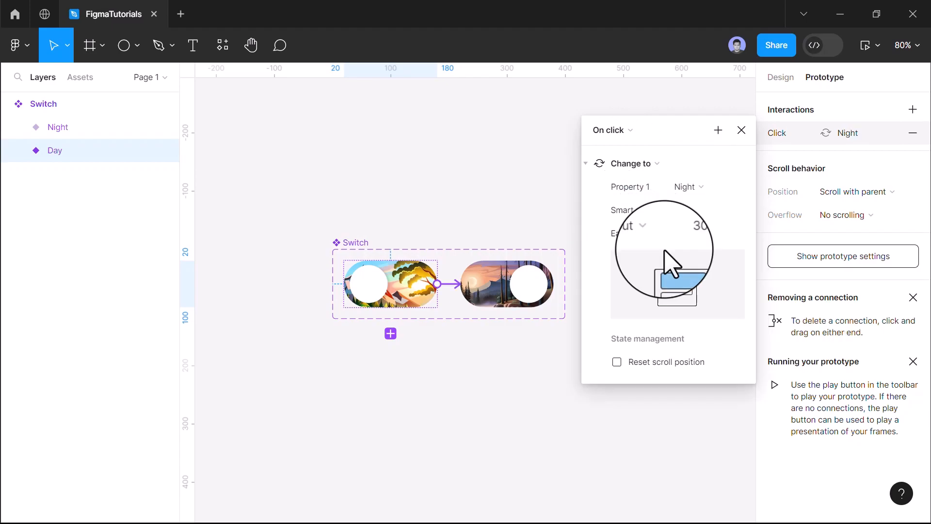
left_click(701, 235)
type("1000")
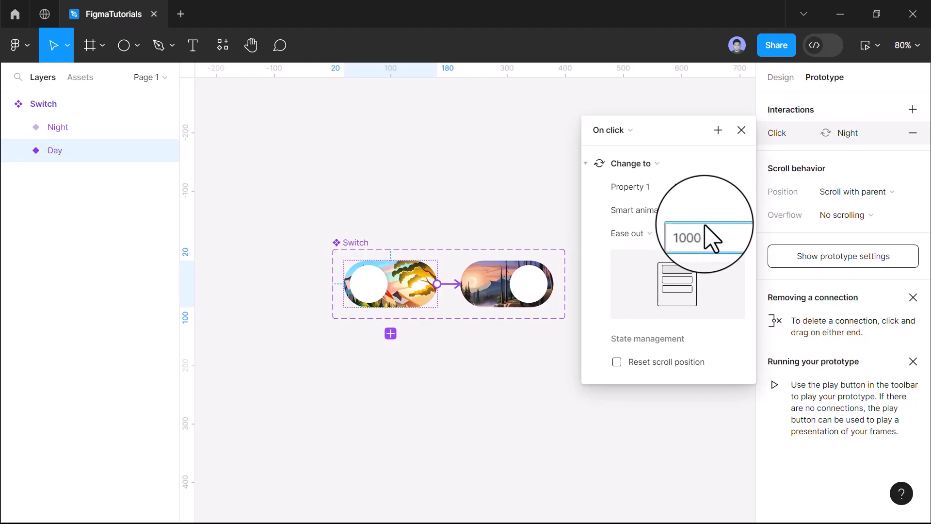
left_click(666, 233)
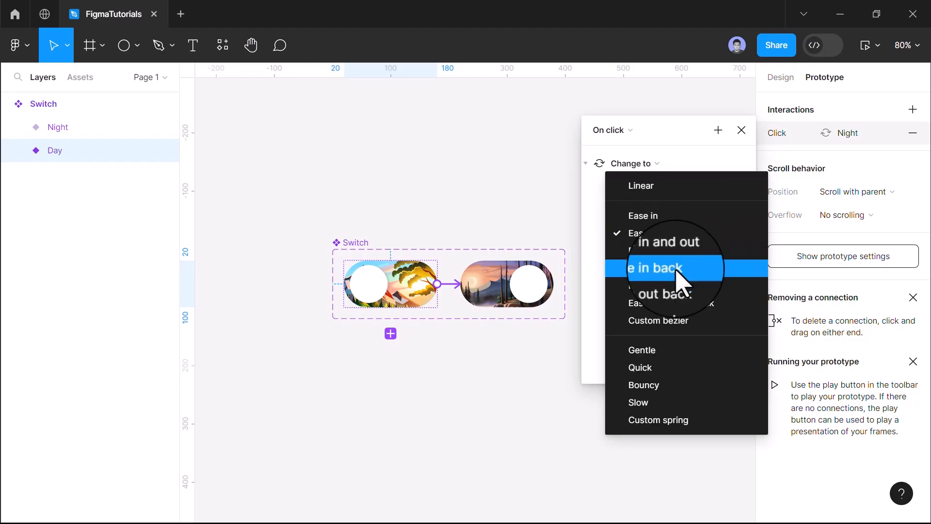
left_click(684, 302)
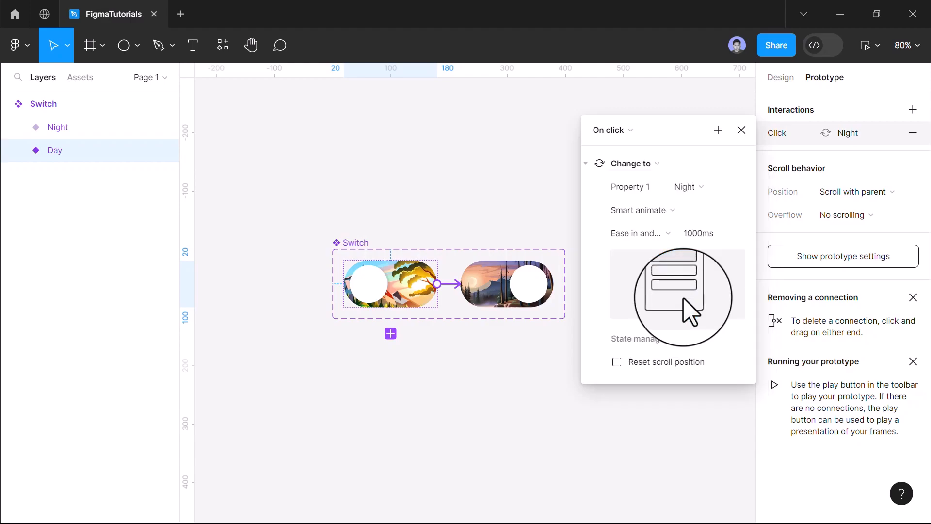
Add an on-click prototype interaction to the Night variant that changes Property 1 to Day.
left_click(72, 124)
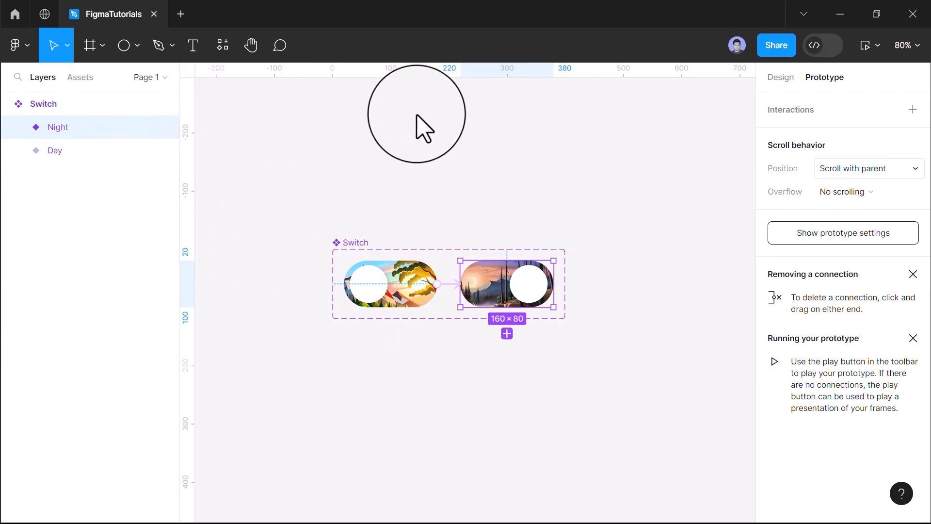
left_click(912, 109)
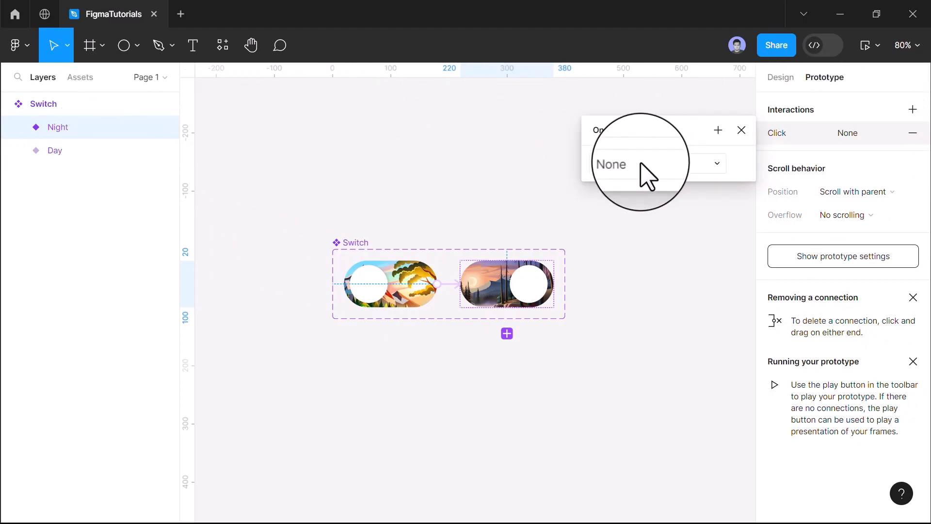
left_click(640, 174)
left_click(647, 218)
left_click(698, 187)
left_click(698, 168)
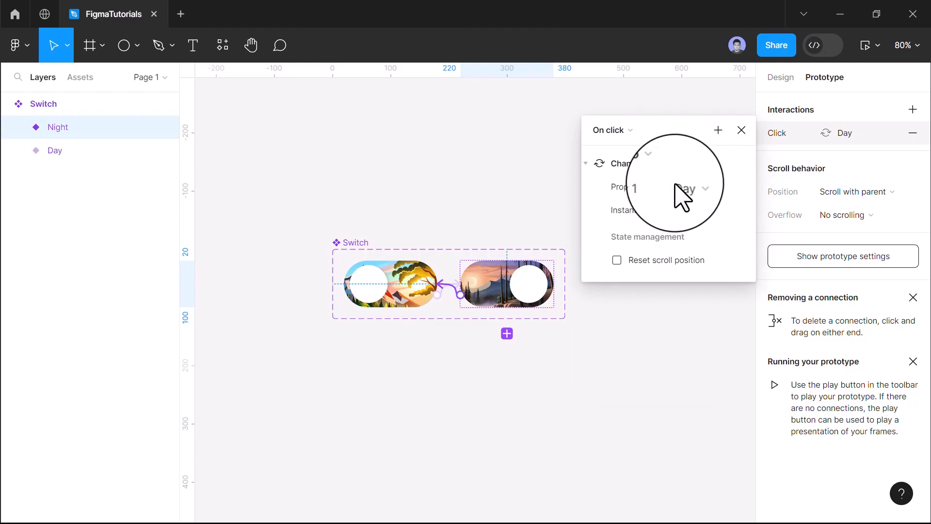
Set the Night variant's transition to Smart animate with Ease in and out back over 1000 ms, and close the interaction settings.
left_click(643, 209)
left_click(643, 239)
left_click(686, 231)
key("BackSpace")
type("100")
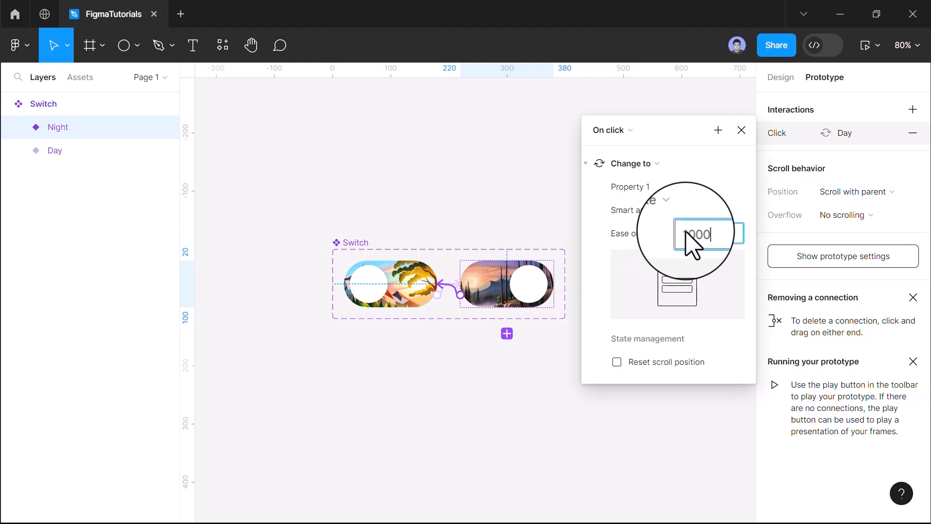
type("0")
left_click(652, 233)
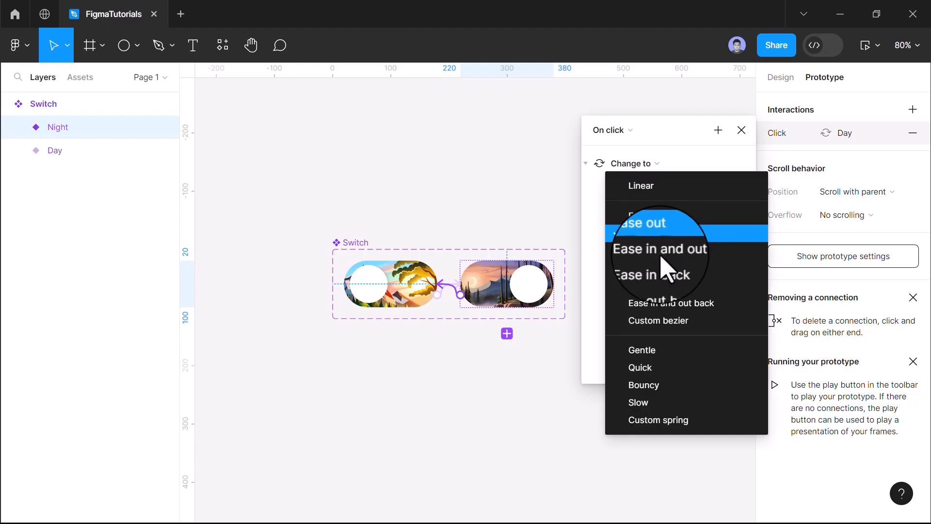
left_click(664, 303)
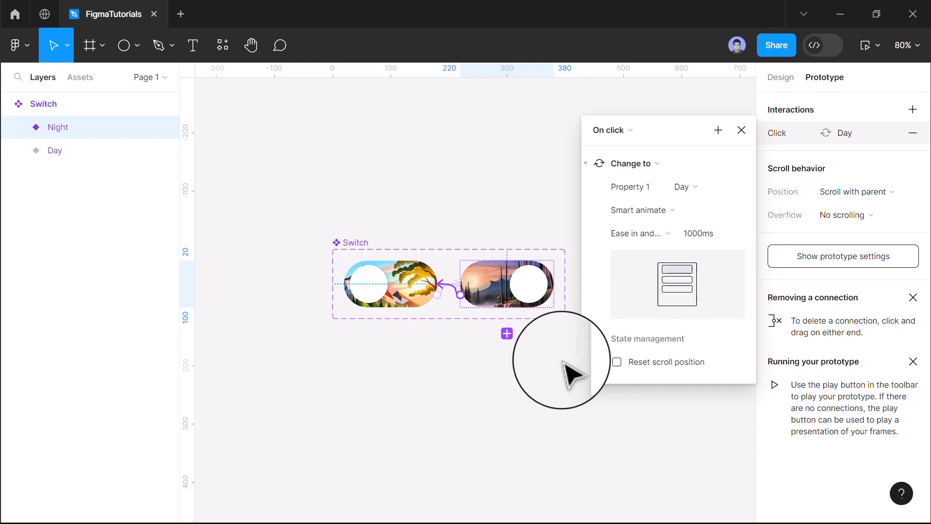
left_click(530, 396)
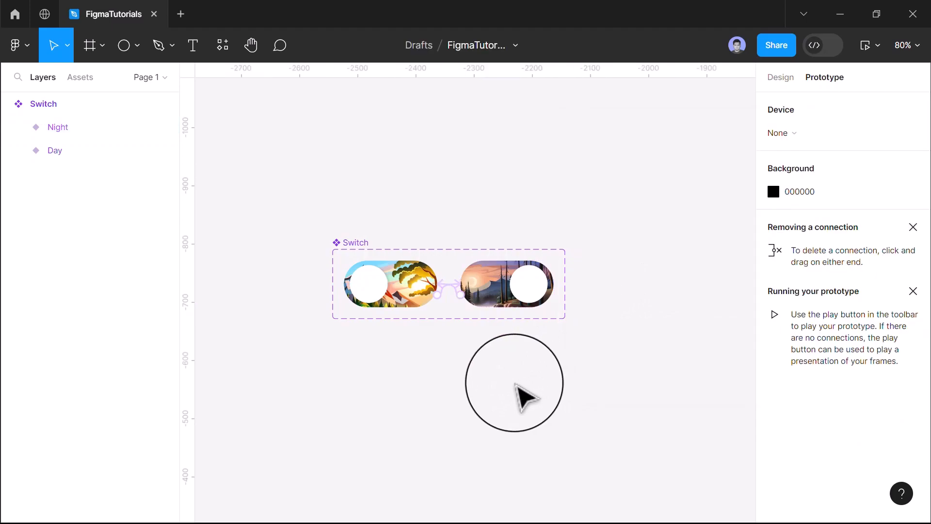
Copy the Day variant and place a new 100 × 100 frame in the empty area above the Switch component set.
left_click(53, 151)
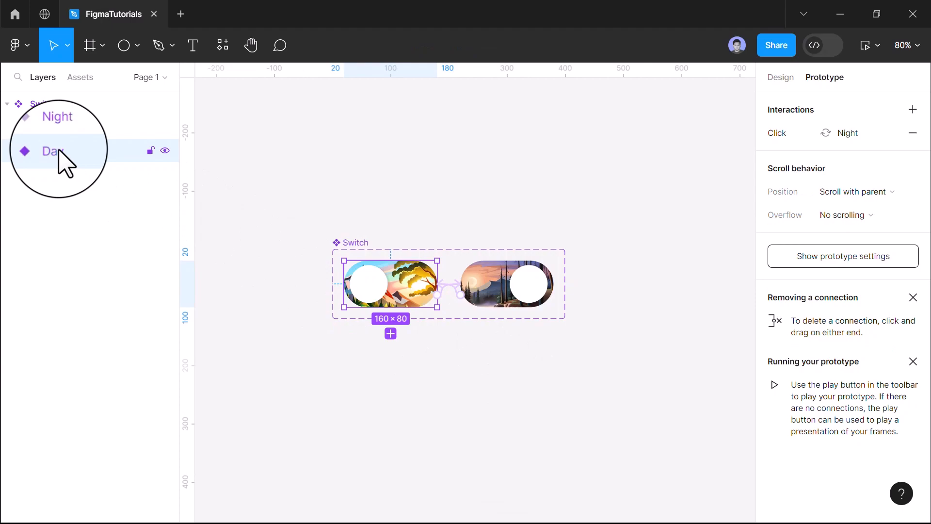
key("ctrl+c")
left_click(88, 45)
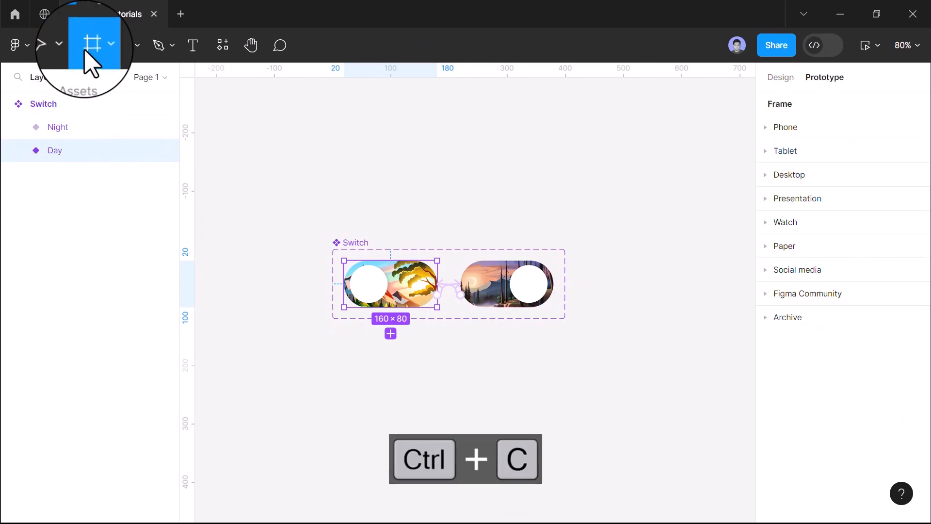
left_click(343, 152)
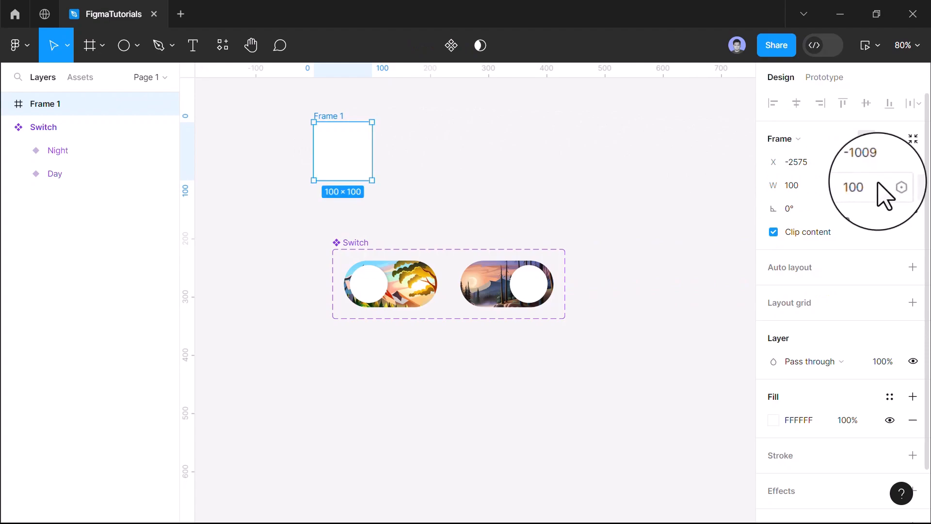
Resize the new frame proportionally to 300 × 300.
left_click(868, 186)
type("300")
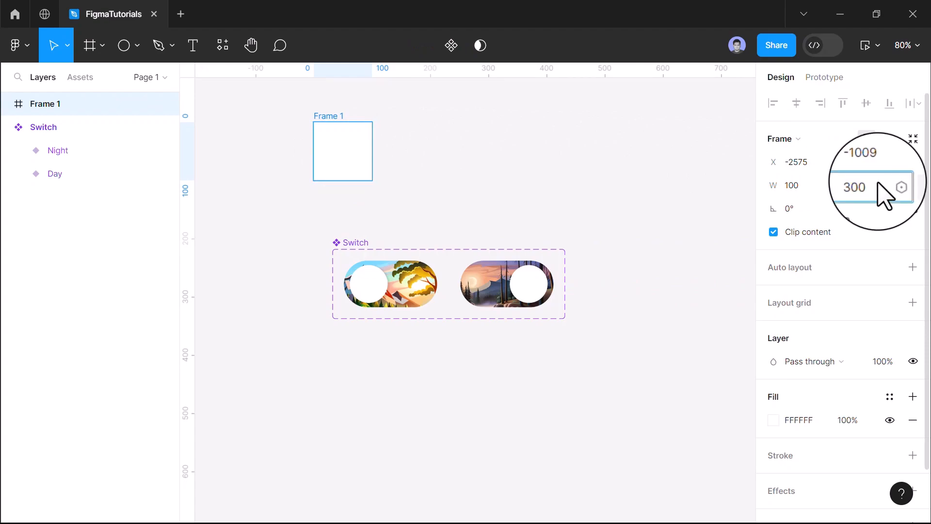
key("Return")
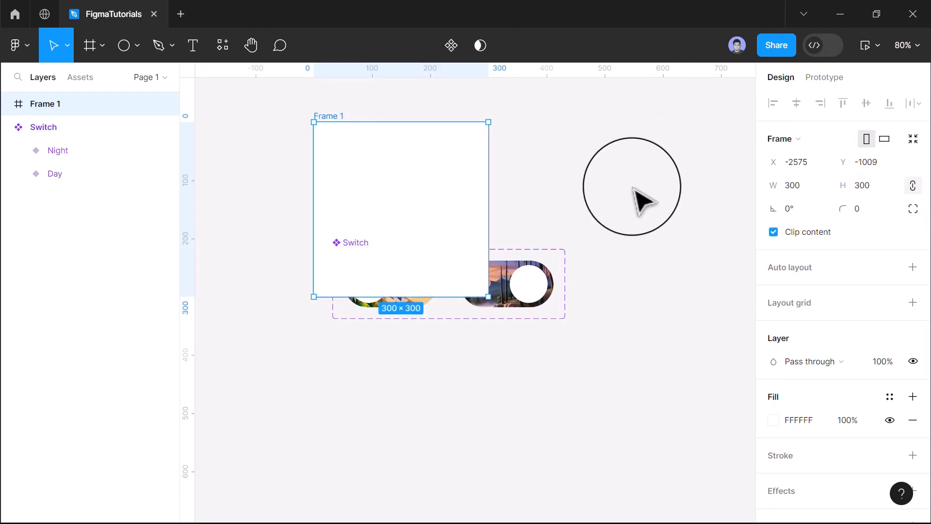
Move Frame 1 clear of the Switch component set so it sits centered directly above it.
mouse_move(474, 139)
left_mouse_down()
mouse_move(493, 131)
mouse_move(480, 141)
mouse_move(456, 134)
mouse_move(457, 145)
mouse_move(455, 135)
left_mouse_up()
scroll(700, 333, "up", 3)
left_click_drag(438, 193, 584, 200)
left_click(553, 195)
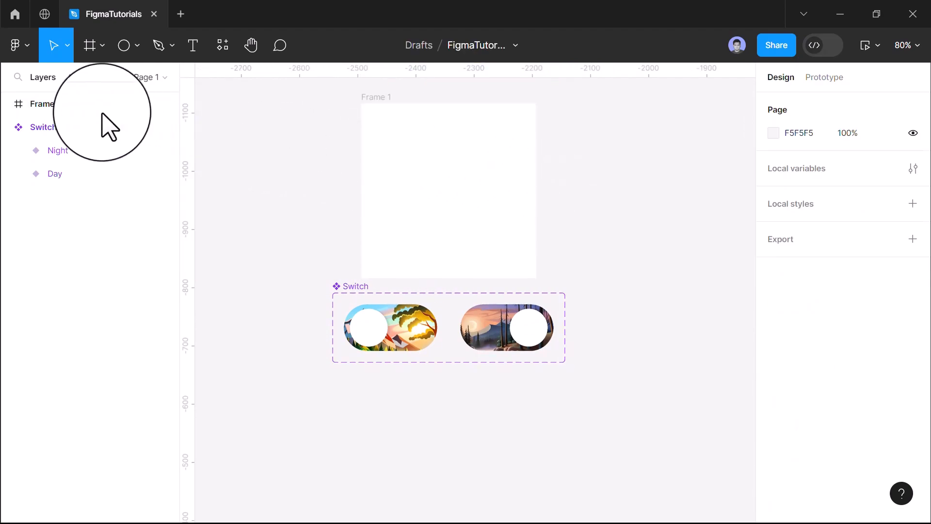
Paste the copied Day switch into Frame 1 and center it horizontally and vertically.
left_click(49, 104)
key("ctrl+v")
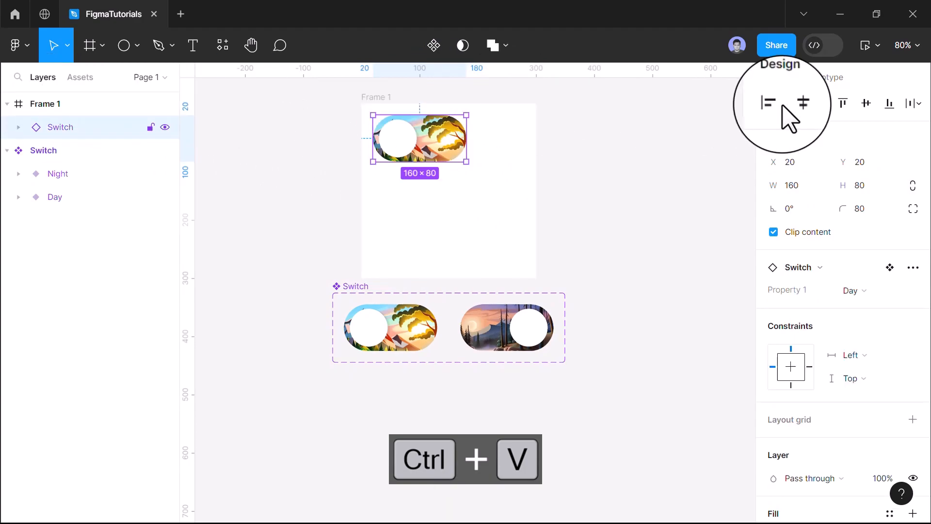
left_click(797, 103)
left_click(864, 103)
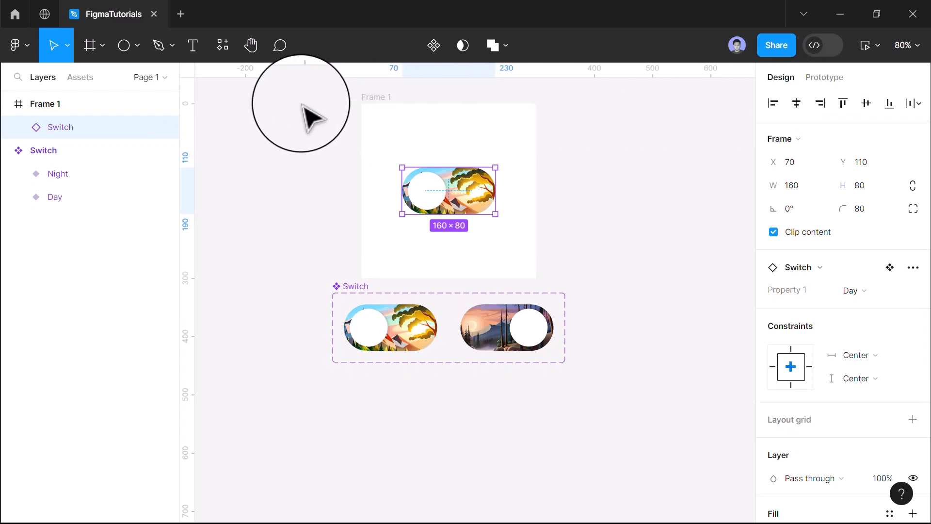
Open a preview of Frame 1 and toggle the switch repeatedly between Day and Night to test the animation.
left_click(98, 105)
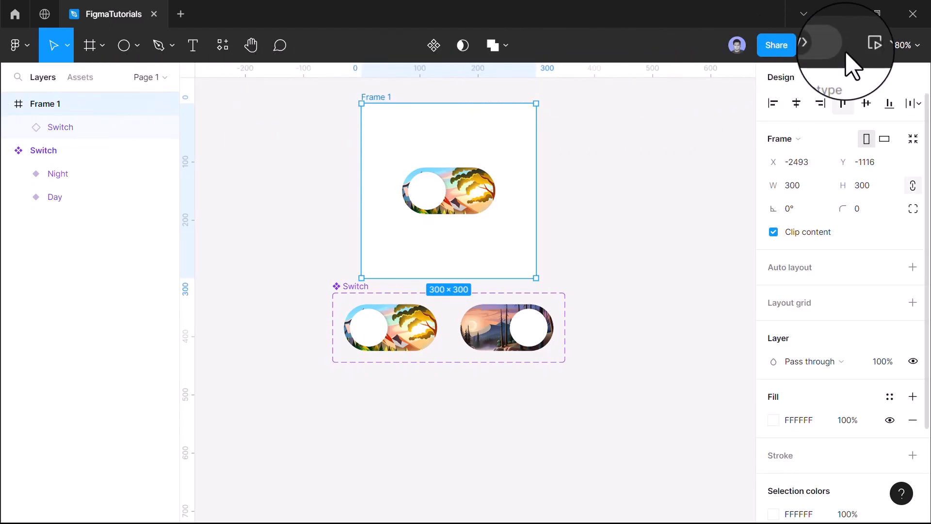
left_click(878, 46)
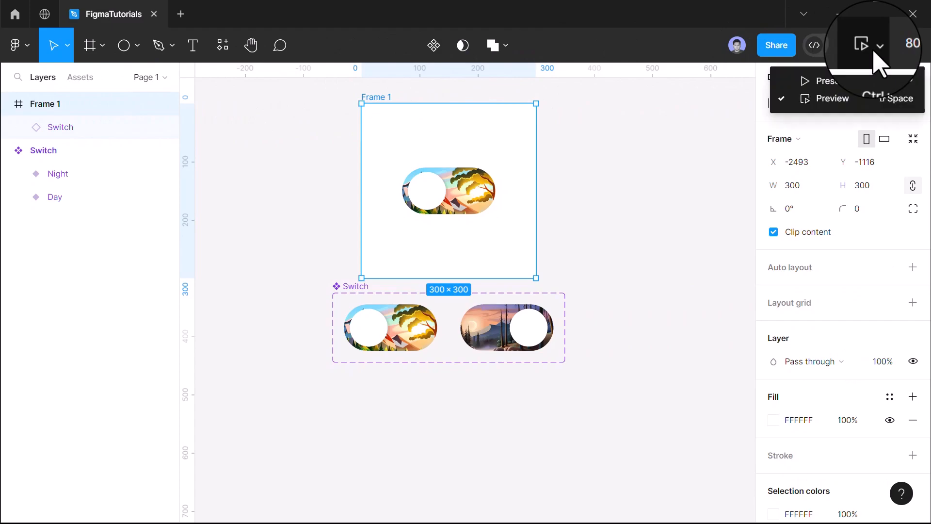
left_click(846, 103)
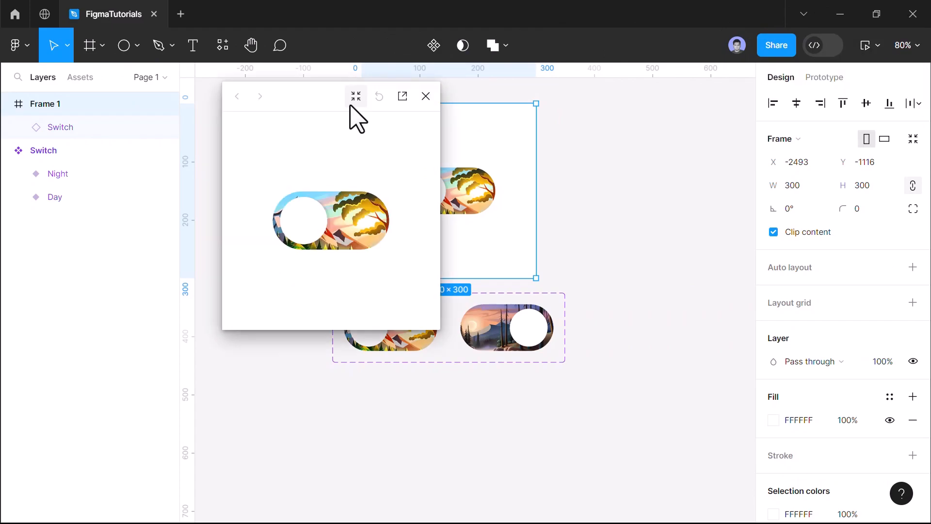
left_click(340, 240)
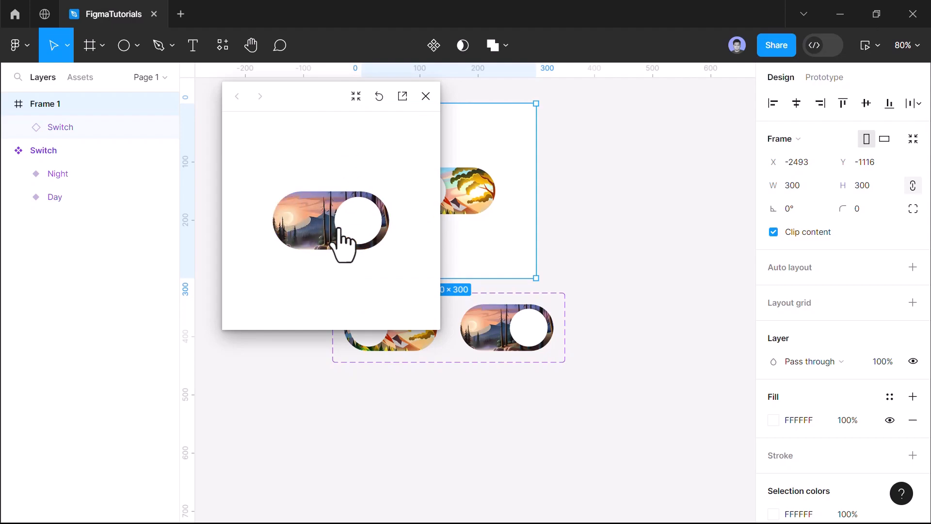
left_click(340, 238)
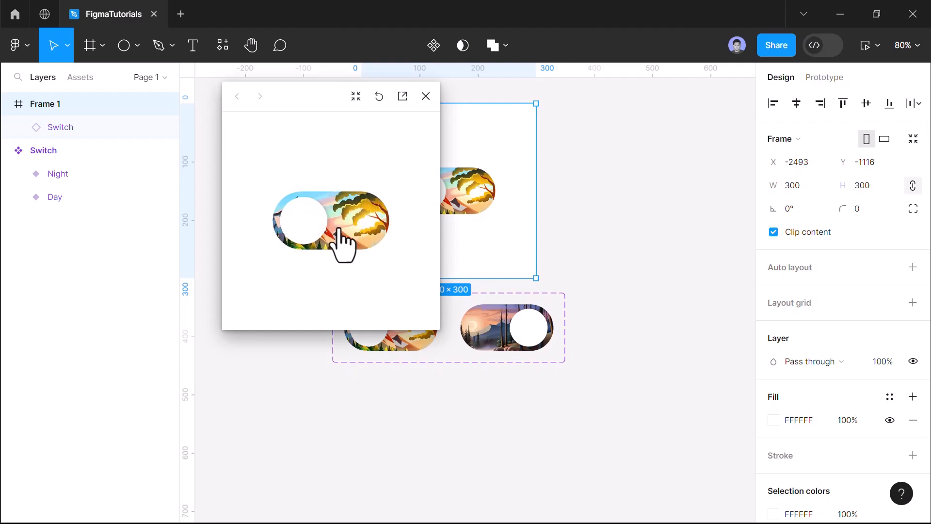
left_click(339, 240)
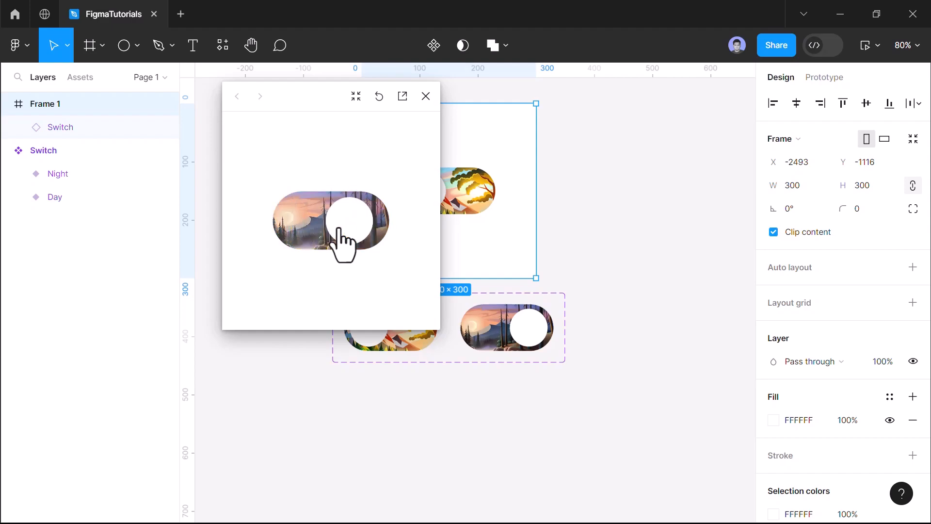
left_click(339, 240)
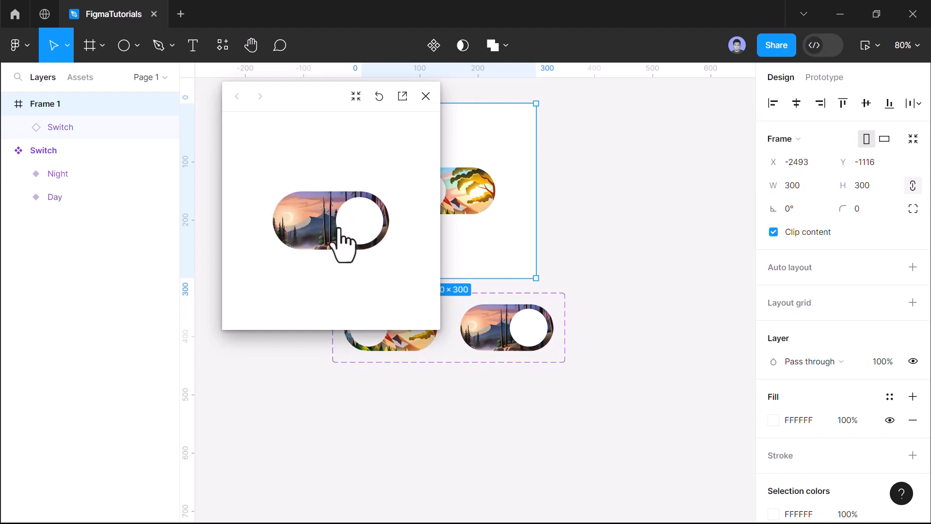